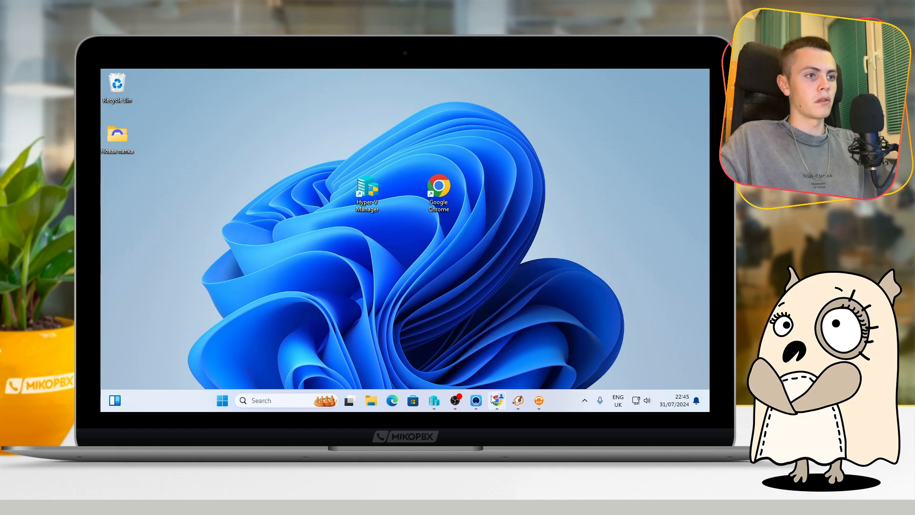
Review the virtualization instructions and the ready-to-use MikoPBX images on the MikoPBX download page
scroll(273, 244, "down", 3)
scroll(305, 231, "up", 3)
scroll(333, 218, "down", 4)
scroll(317, 228, "up", 2)
scroll(265, 298, "down", 2)
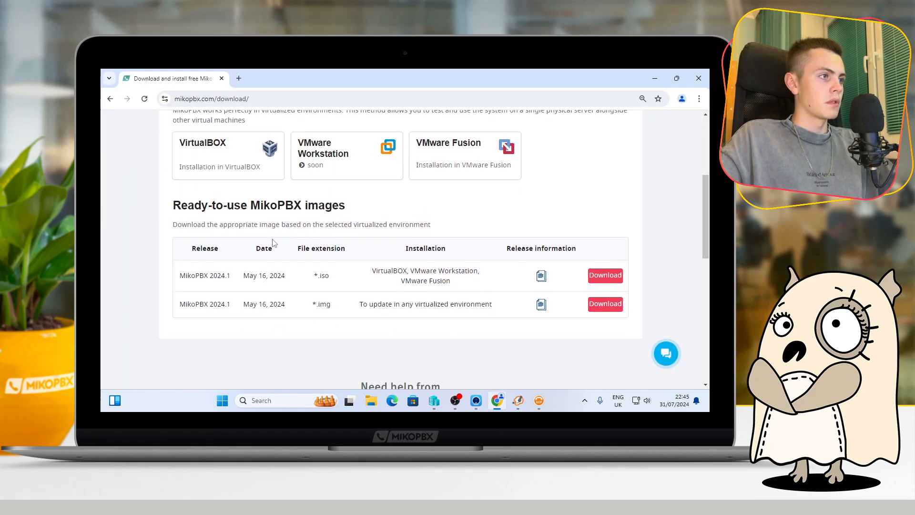
scroll(370, 196, "up", 4)
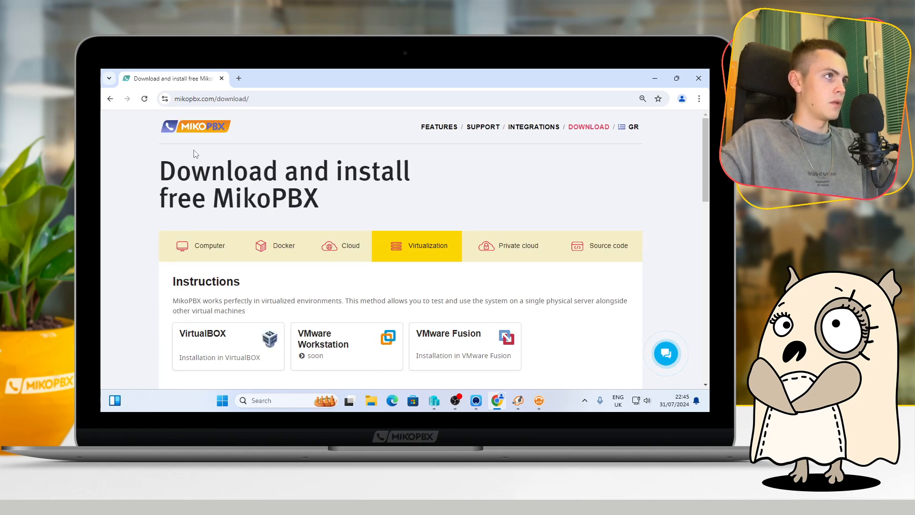
scroll(258, 180, "down", 2)
scroll(157, 194, "up", 2)
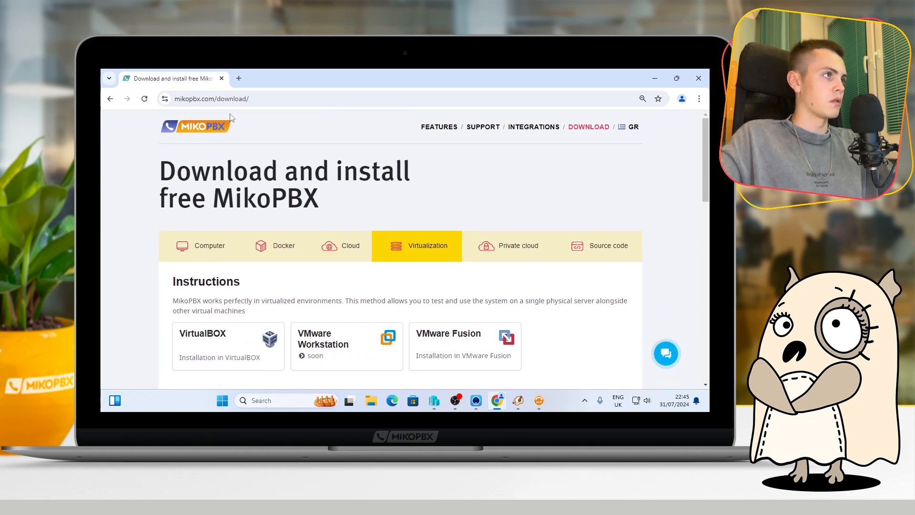
scroll(220, 224, "down", 2)
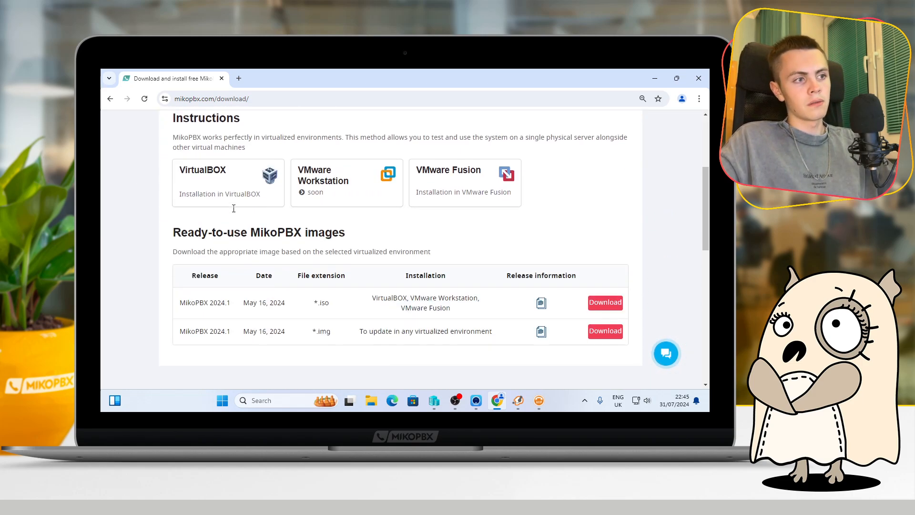
scroll(220, 224, "up", 3)
left_click(653, 78)
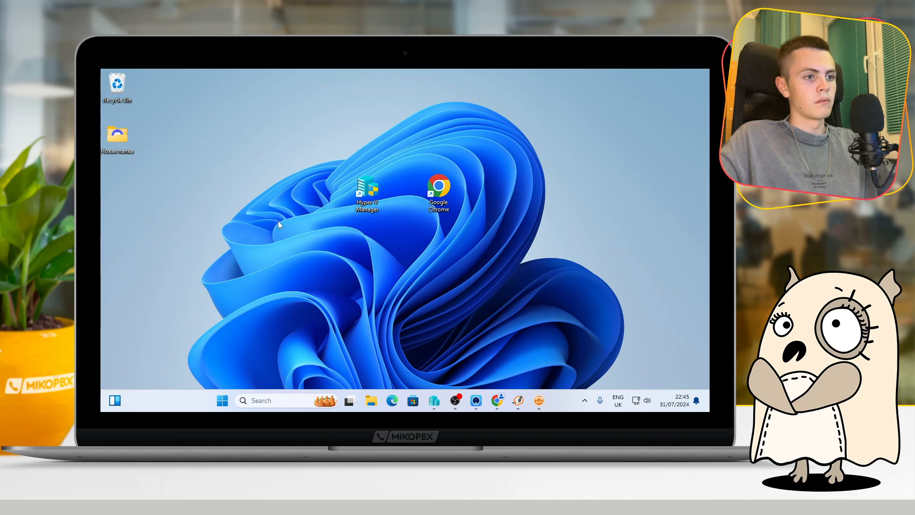
Switch to Hyper-V Manager, maximize its window and start the wizard for a new virtual machine
left_click(434, 400)
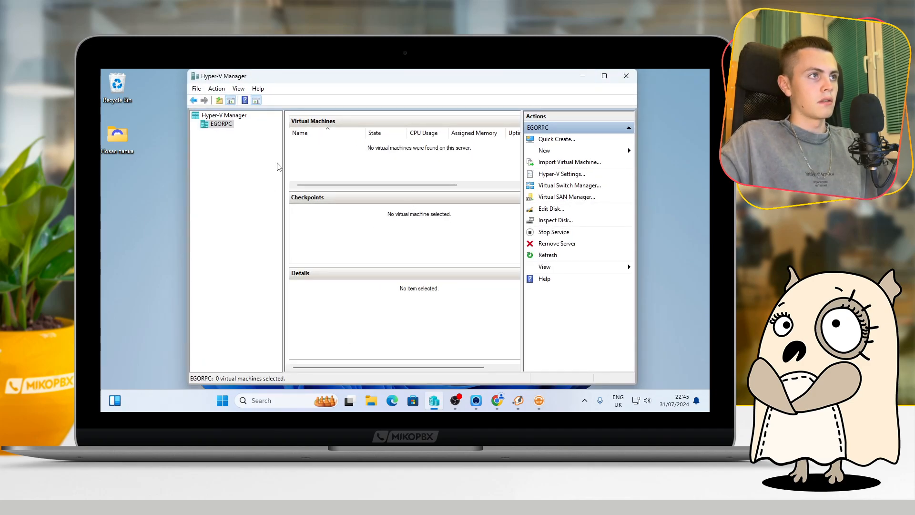
left_click(604, 76)
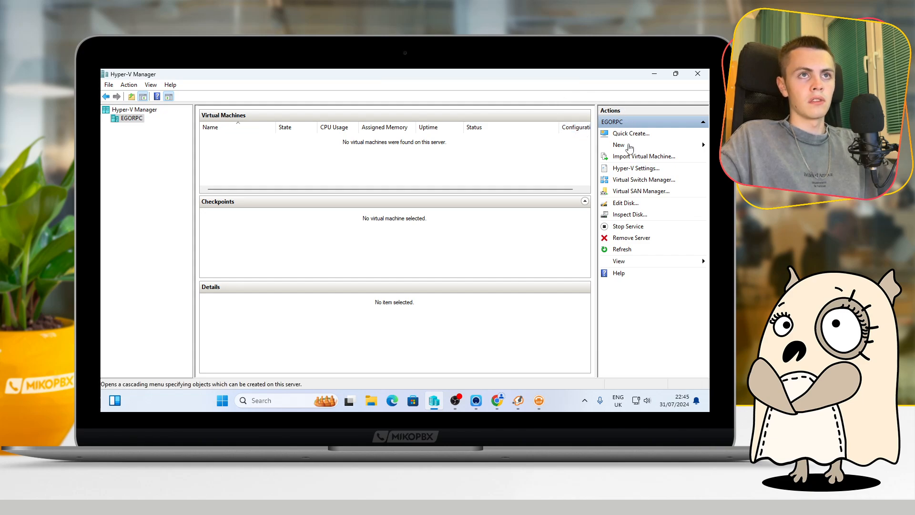
left_click(622, 145)
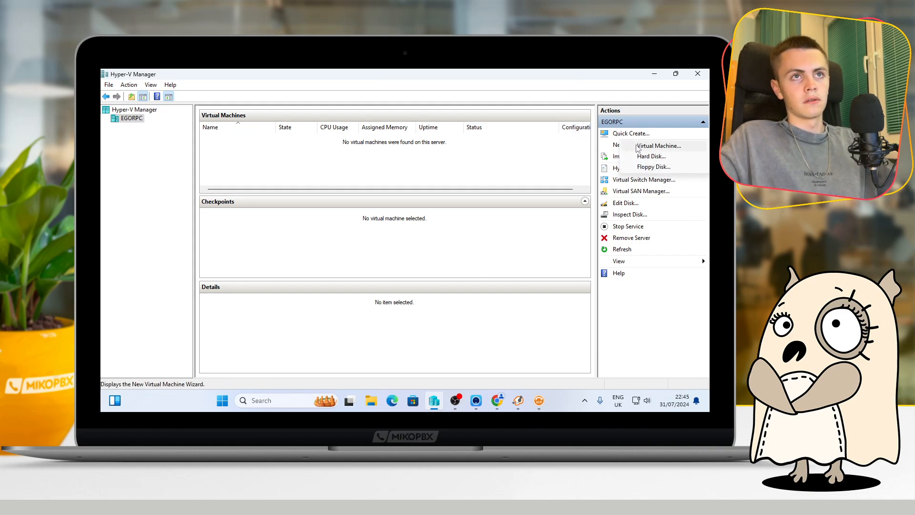
left_click(638, 146)
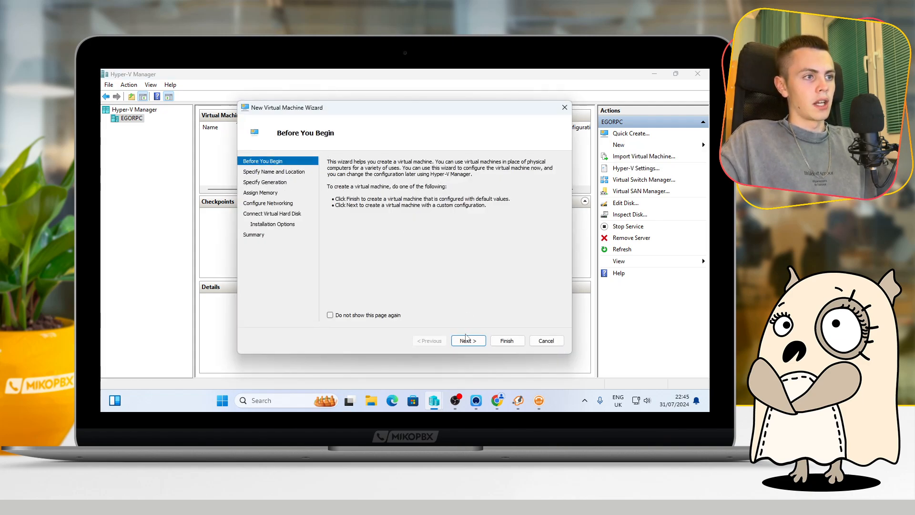
Proceed past the wizard's introduction and name the virtual machine mikopbx5
left_click(467, 341)
left_click(410, 193)
left_click_drag(410, 192, 325, 193)
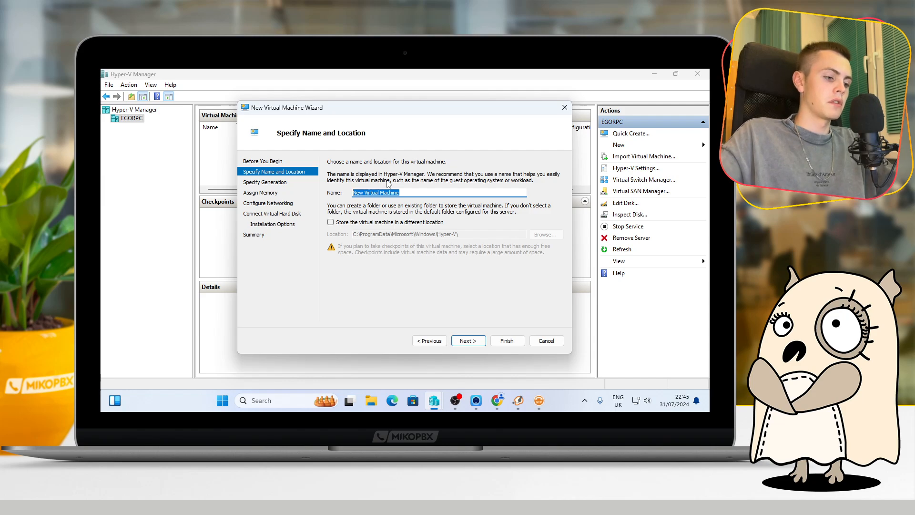
type("mikopbx")
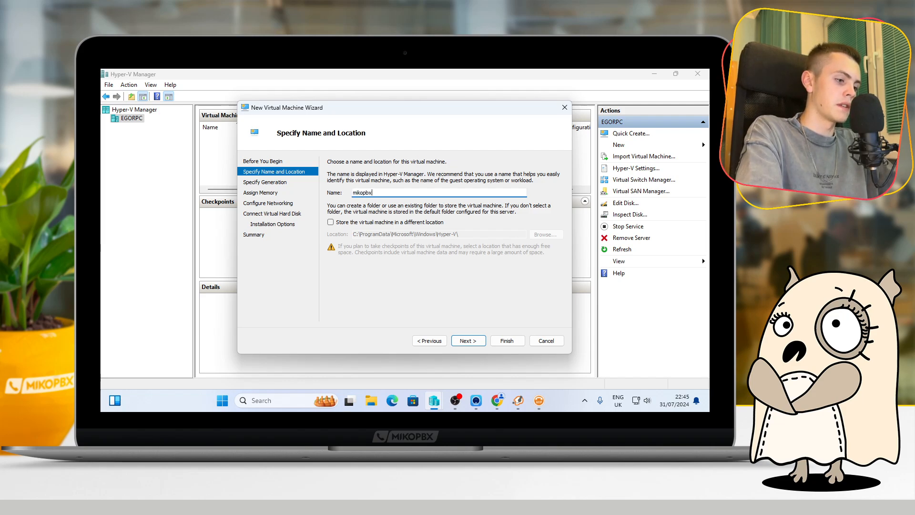
type("5")
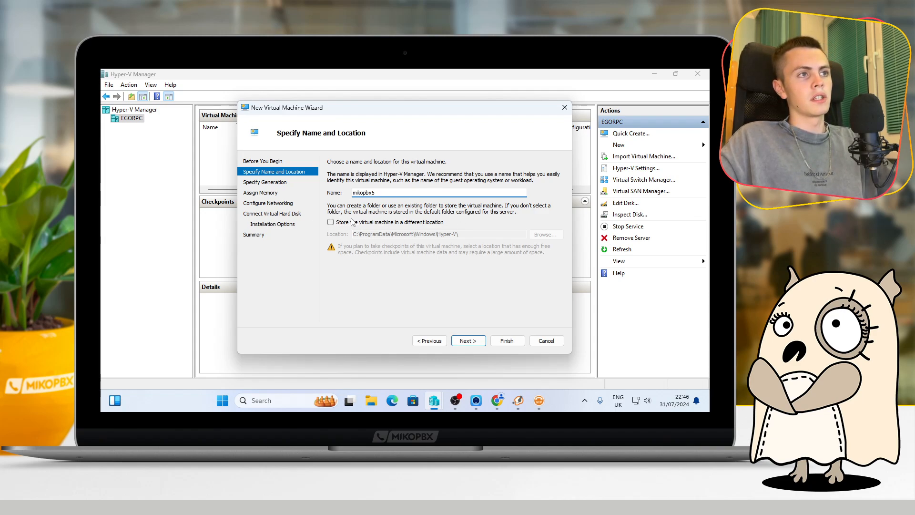
Store the virtual machine in a different location, choosing the aVirtual folder on Local Disk (E:)
left_click(358, 222)
left_click(545, 234)
scroll(305, 264, "down", 1)
scroll(305, 264, "up", 3)
scroll(305, 264, "down", 2)
left_click(298, 266)
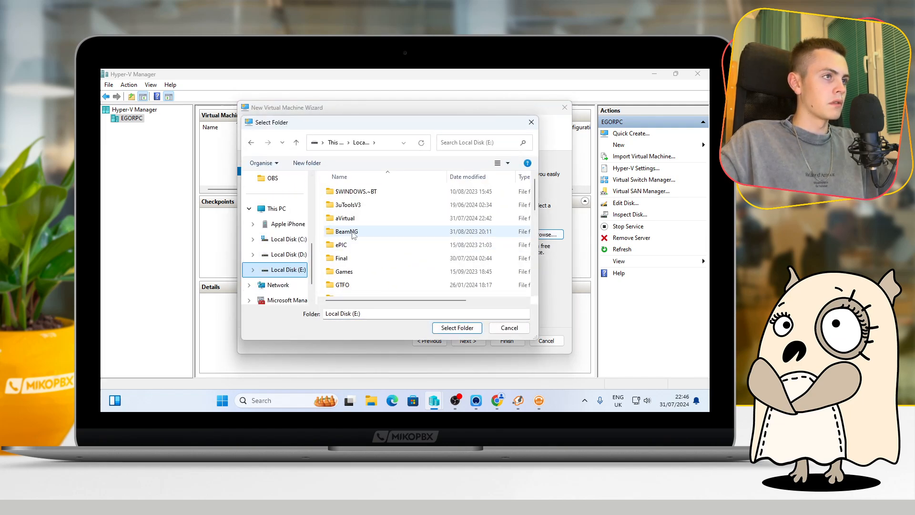
double_click(345, 218)
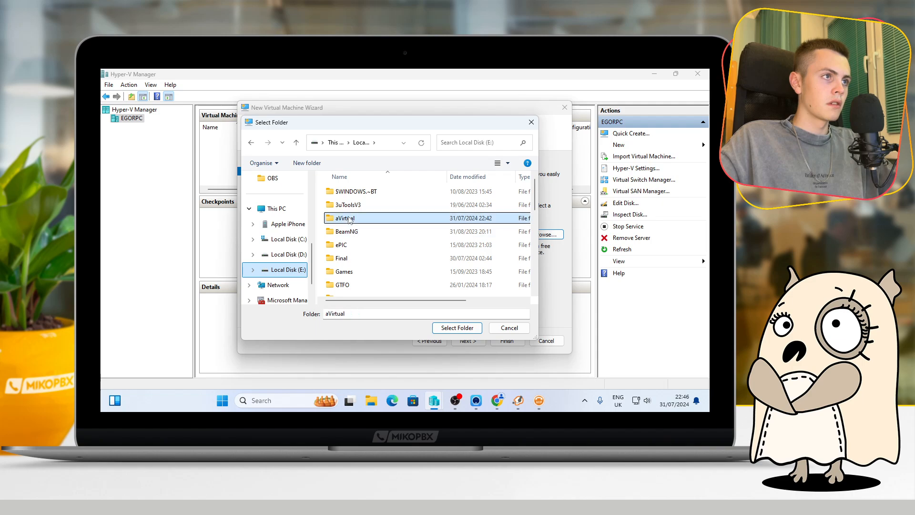
left_click(457, 327)
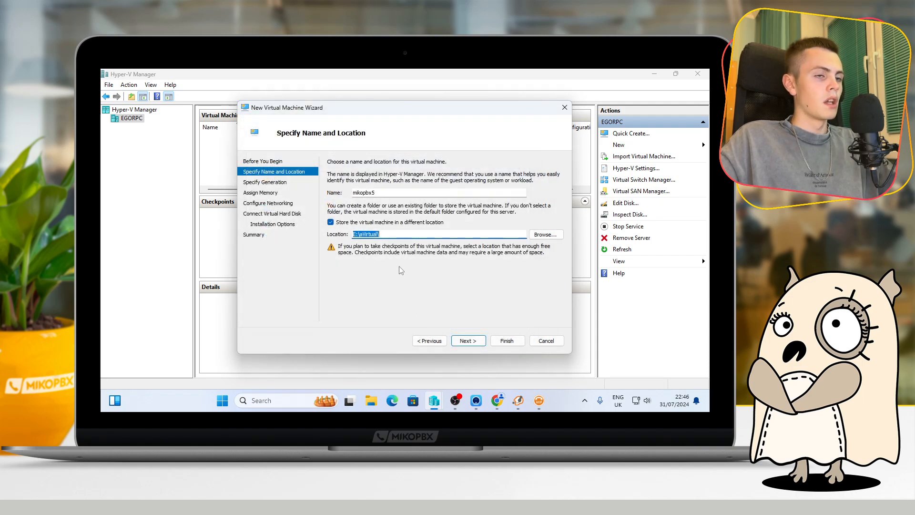
left_click(468, 340)
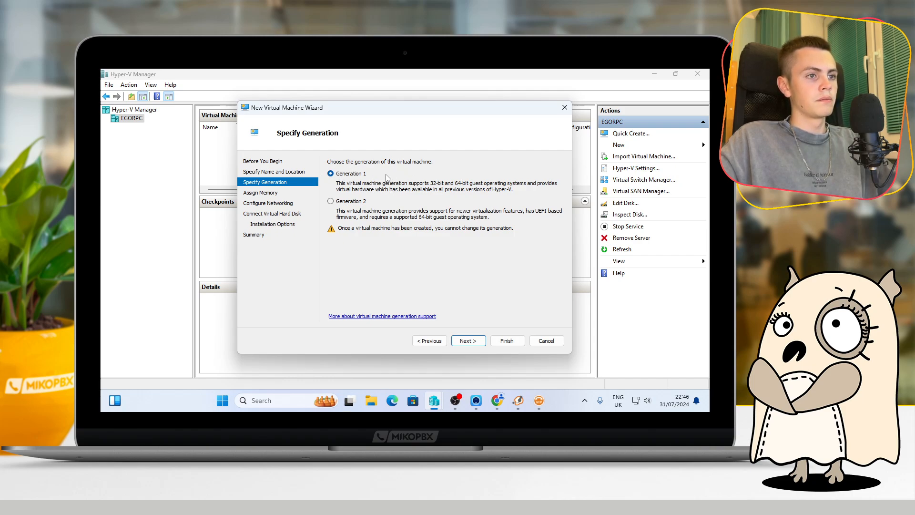
Accept Generation 1 and set the virtual machine's startup memory to 2048 MB
left_click(468, 340)
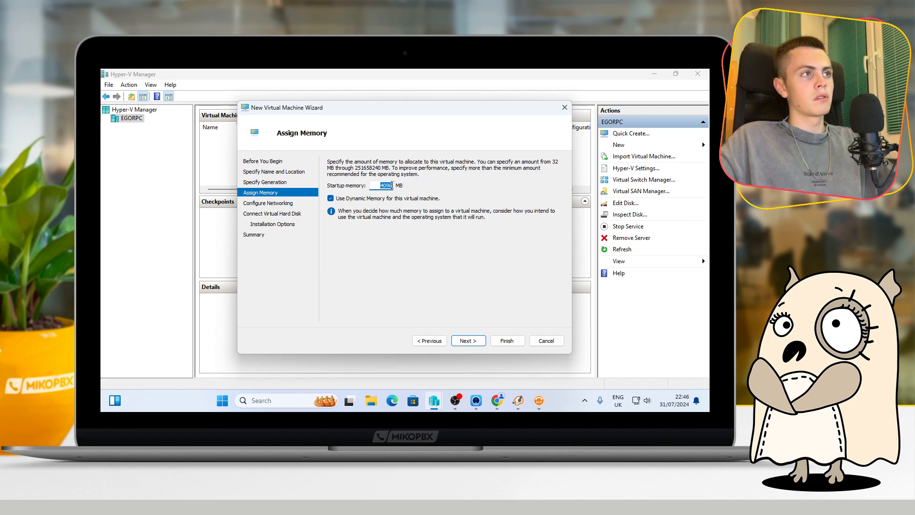
double_click(392, 185)
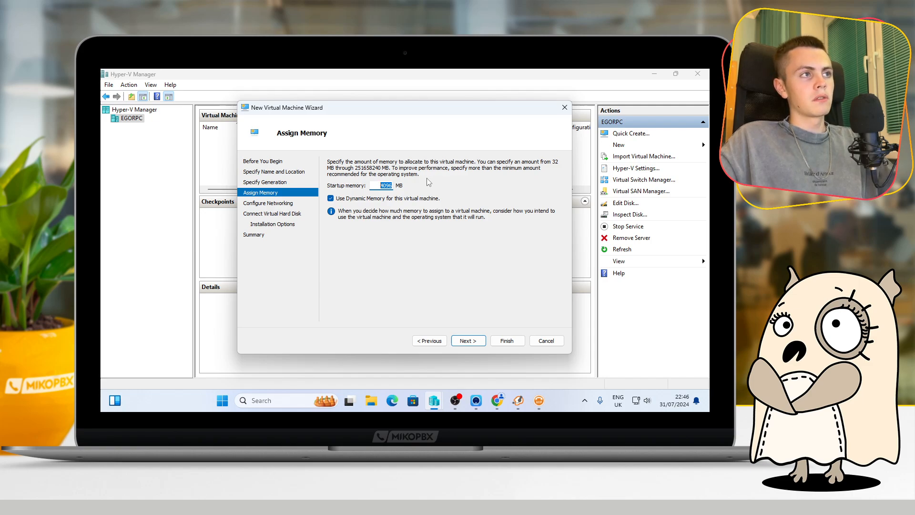
type("2")
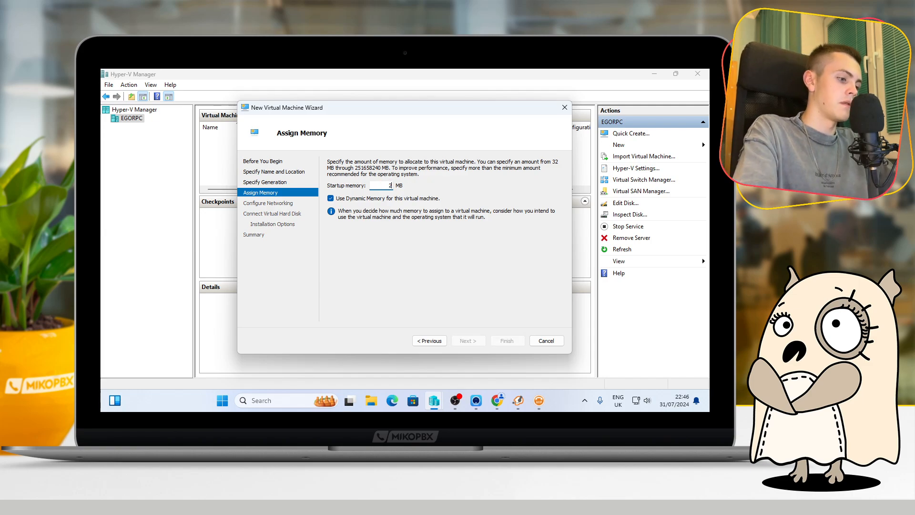
type("048")
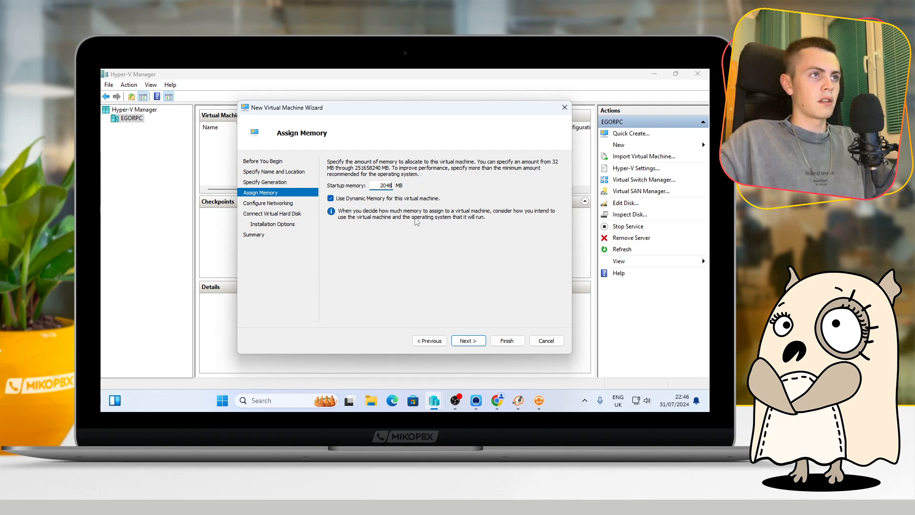
left_click(468, 340)
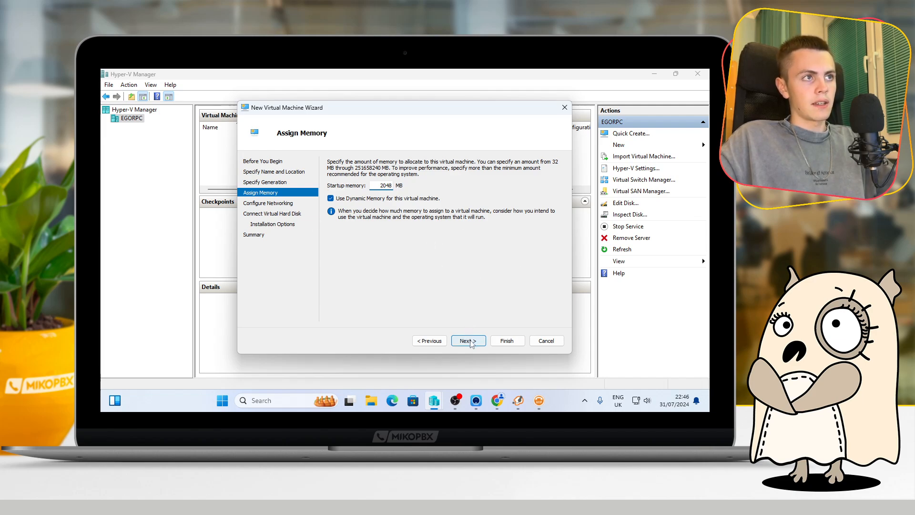
Connect the virtual machine's network adapter to Default Switch
left_click(372, 180)
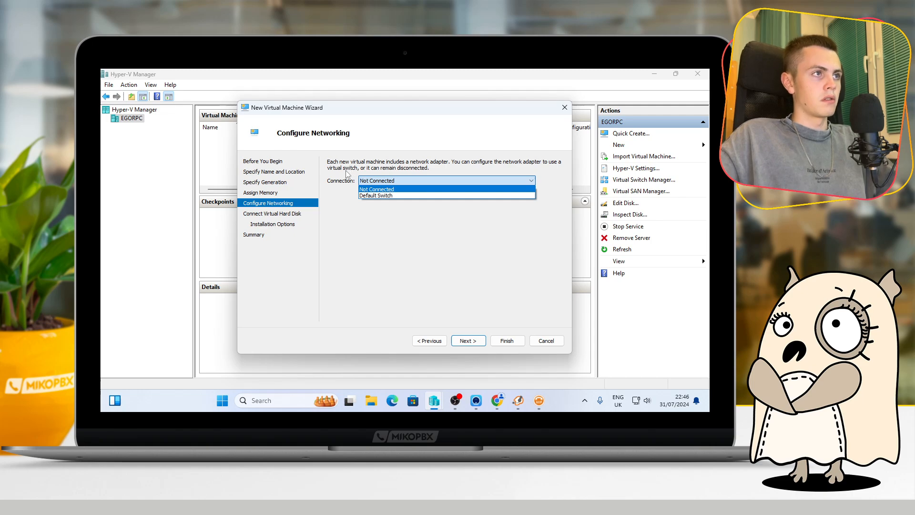
left_click(366, 195)
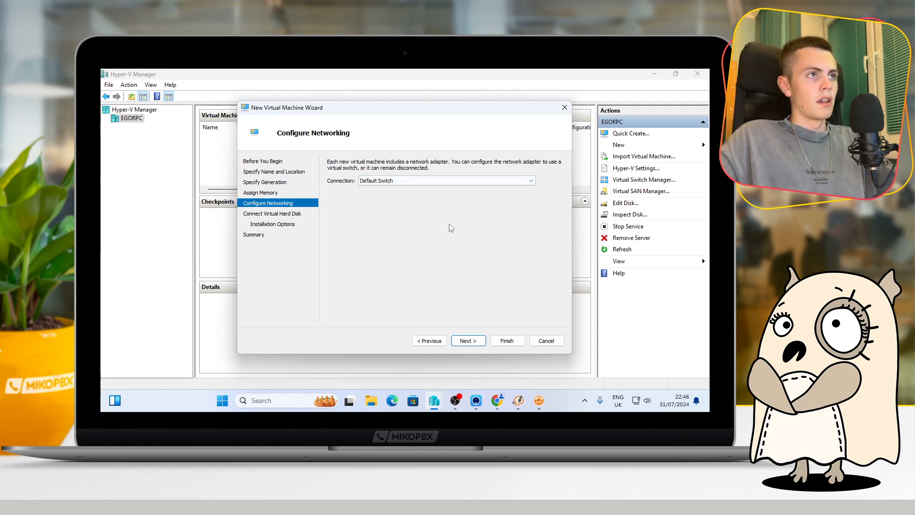
left_click(466, 341)
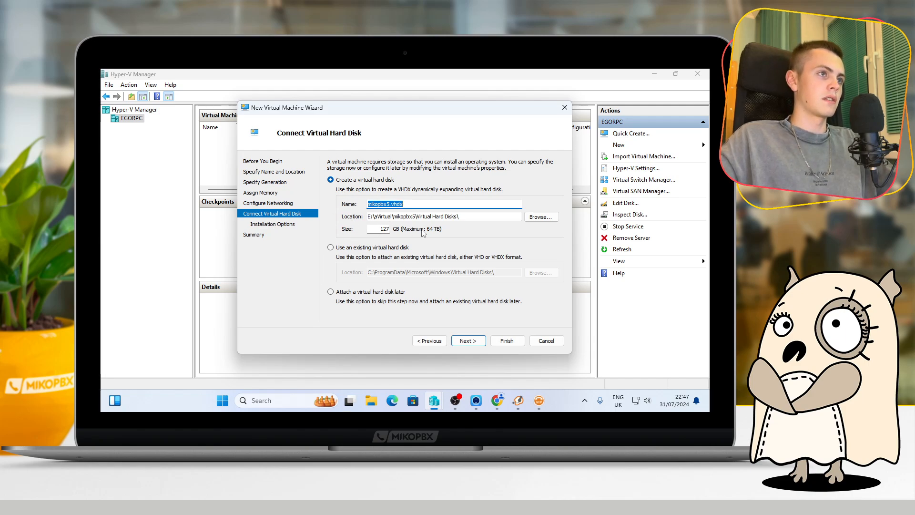
Set the size of the new virtual hard disk mikopbx5.vhdx to 1 GB
double_click(386, 229)
type("1")
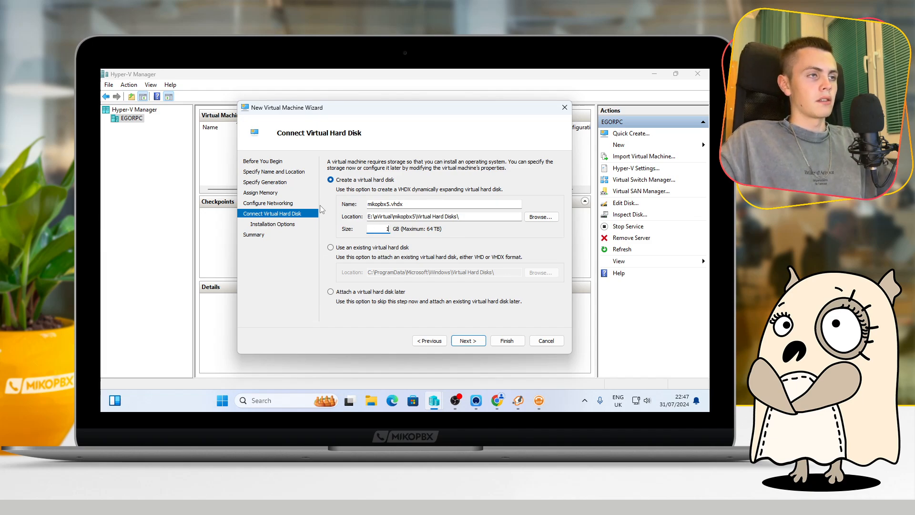
left_click(475, 342)
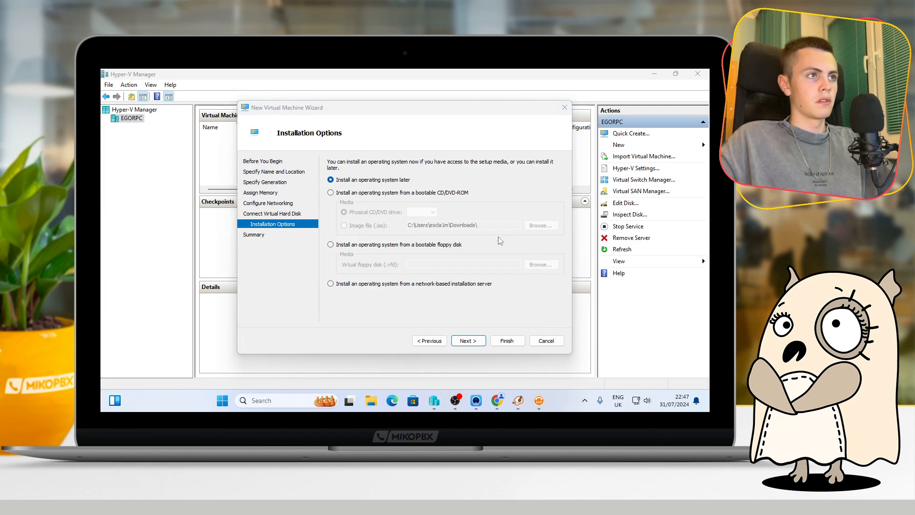
Choose installation from the mikopbx-2024.1.114-x86_64 ISO image in Downloads and finish creating the virtual machine
left_click(347, 195)
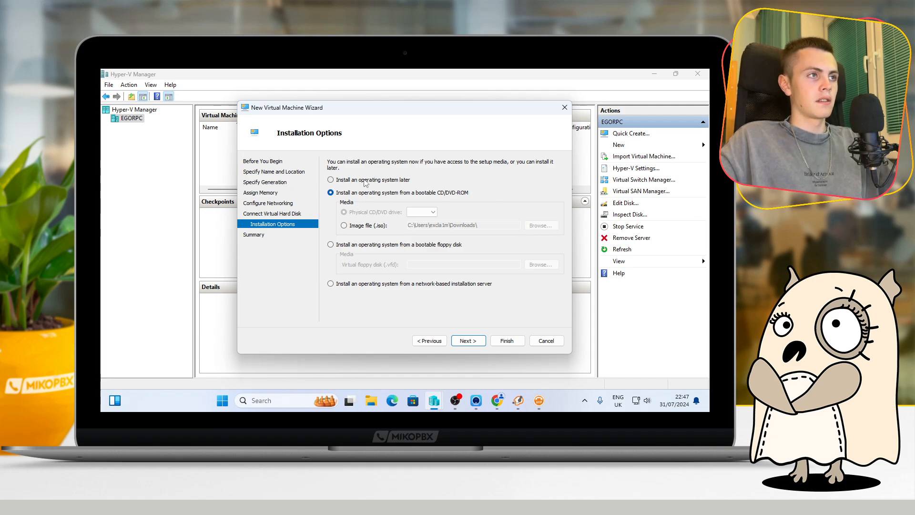
left_click(353, 225)
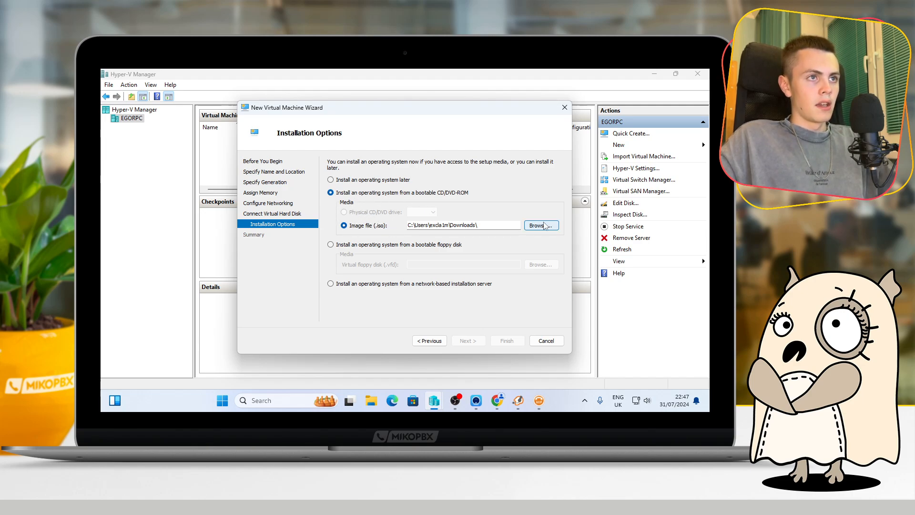
left_click(540, 226)
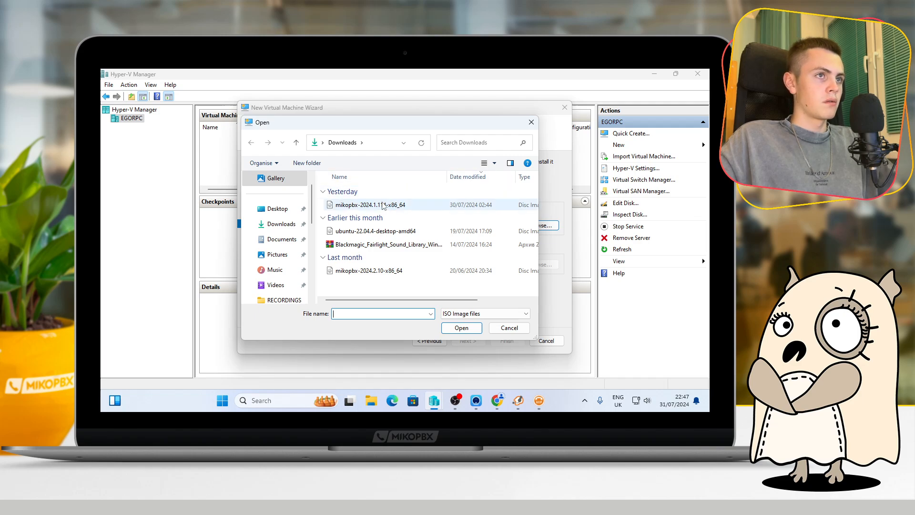
double_click(364, 206)
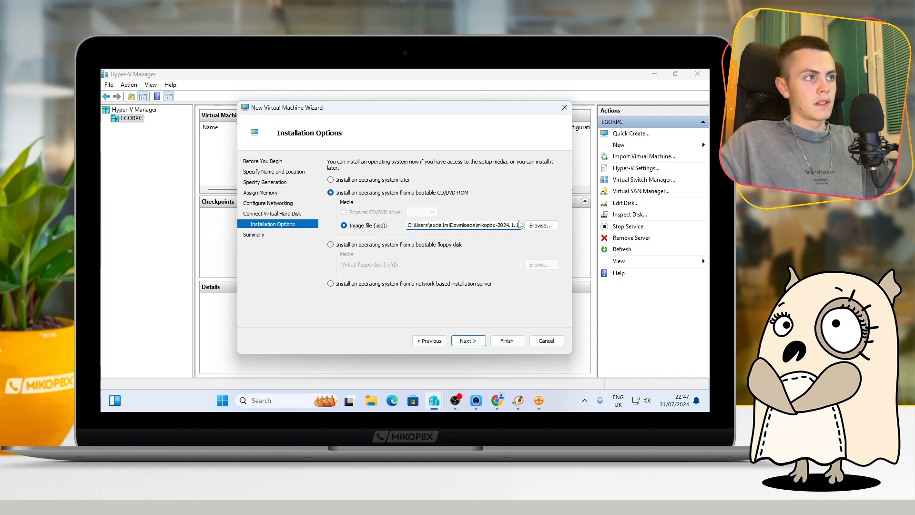
left_click(468, 341)
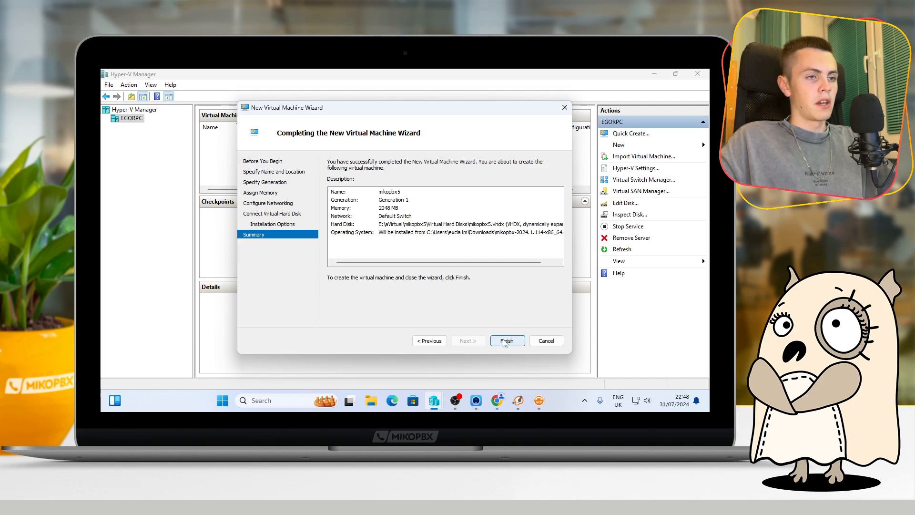
left_click(506, 341)
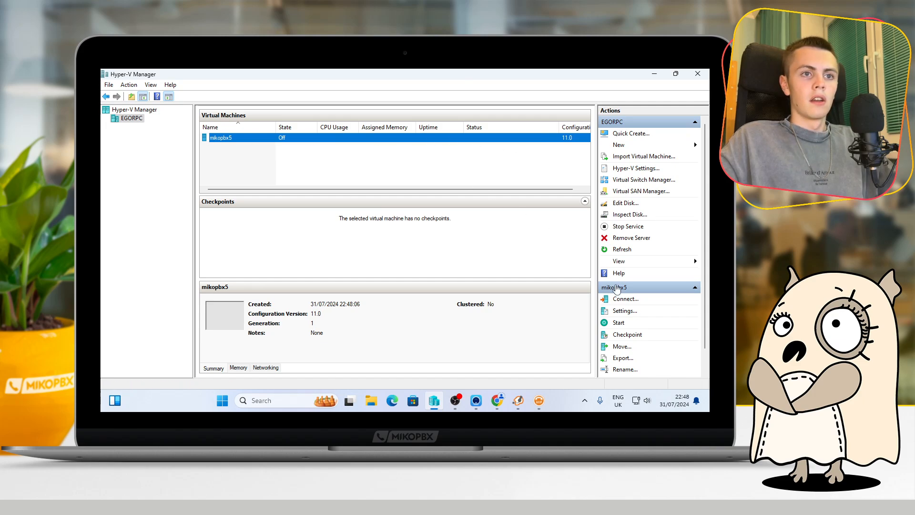
Add a second hard drive to IDE Controller 0 in the settings of mikopbx5
left_click(616, 311)
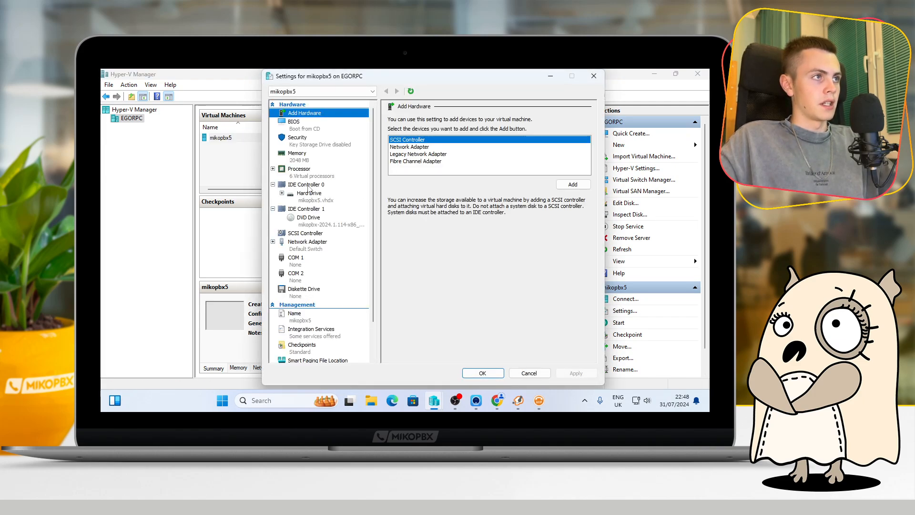
left_click(298, 185)
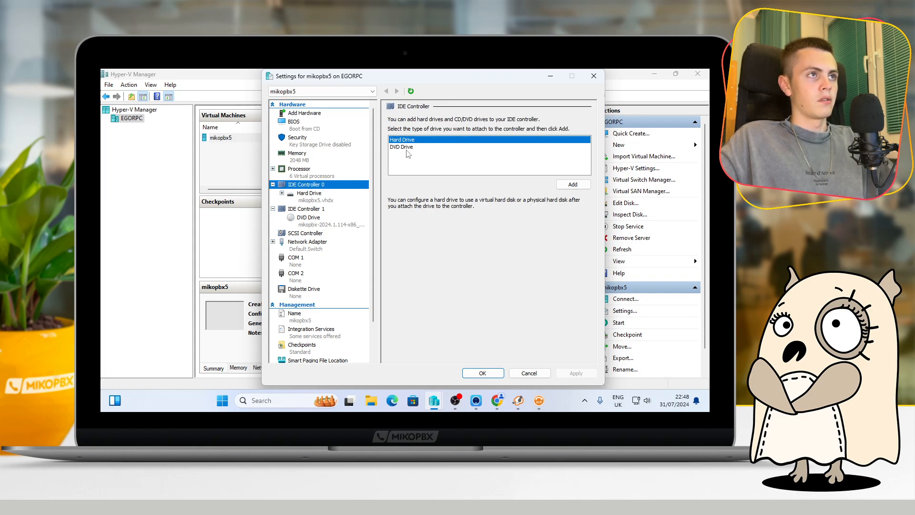
left_click(573, 185)
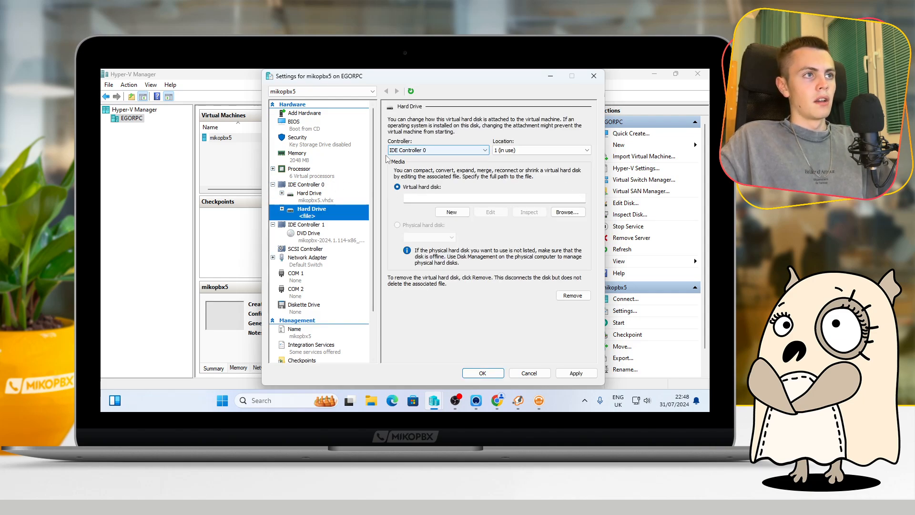
Start creating a new virtual hard disk for the second drive, using the VHD format and fixed size type
left_click(451, 211)
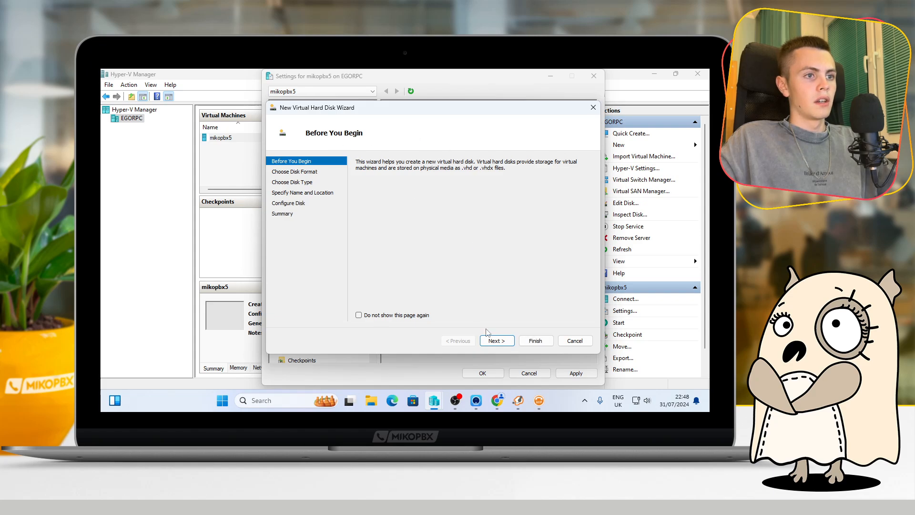
left_click(493, 340)
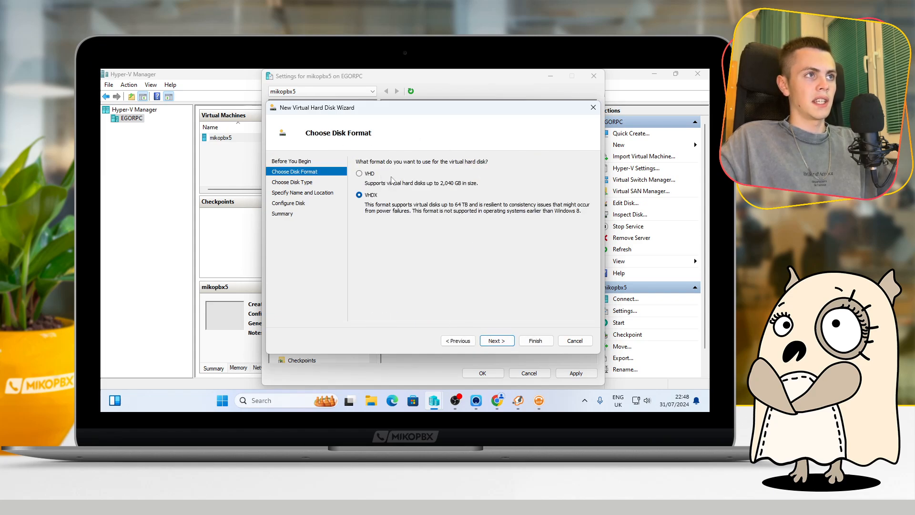
left_click(360, 174)
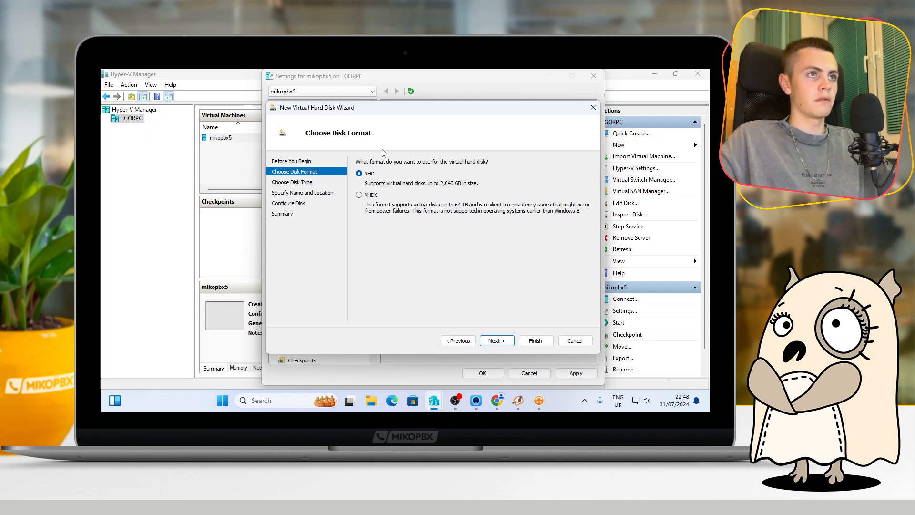
left_click(496, 340)
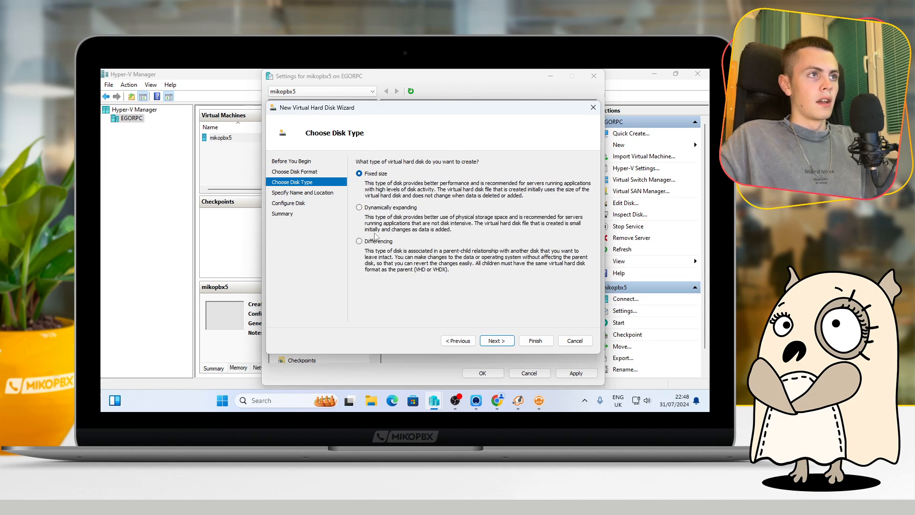
left_click(496, 340)
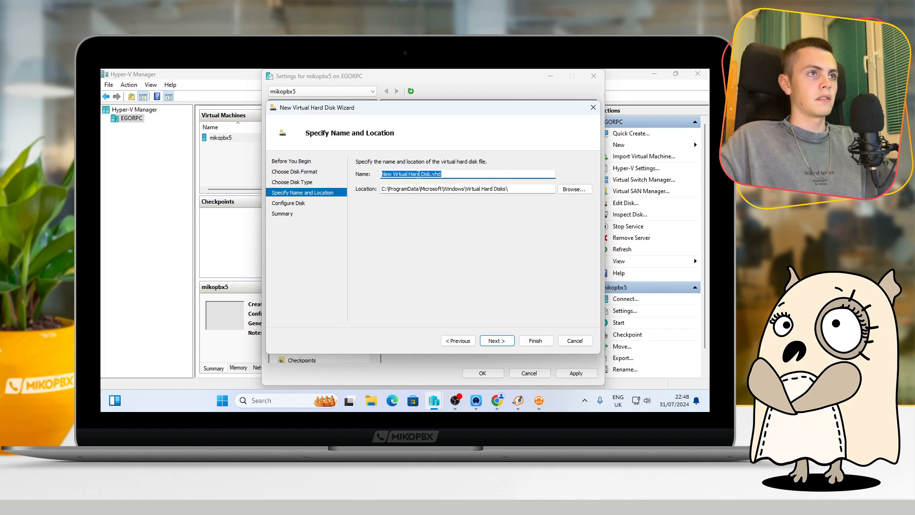
Name the new virtual hard disk storage.vhd and set its location to the aVirtual folder on Local Disk (E:)
left_click(443, 174)
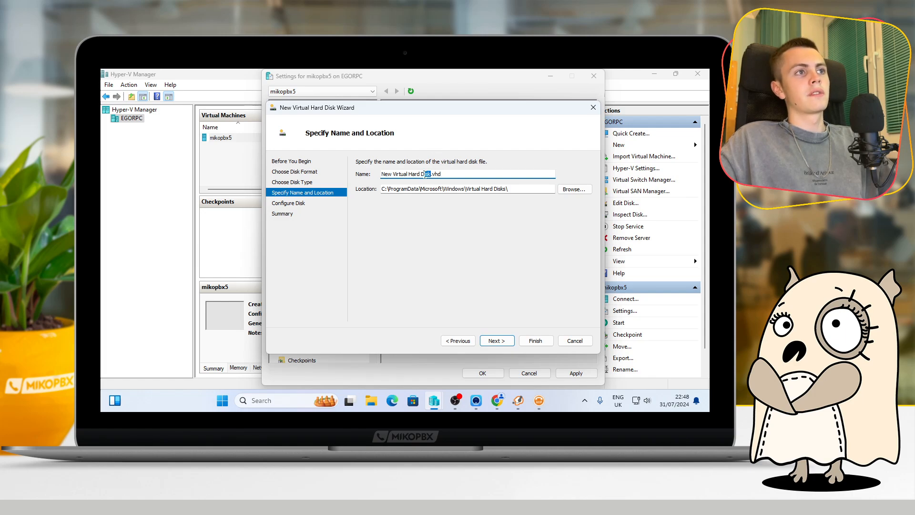
left_click_drag(429, 174, 378, 176)
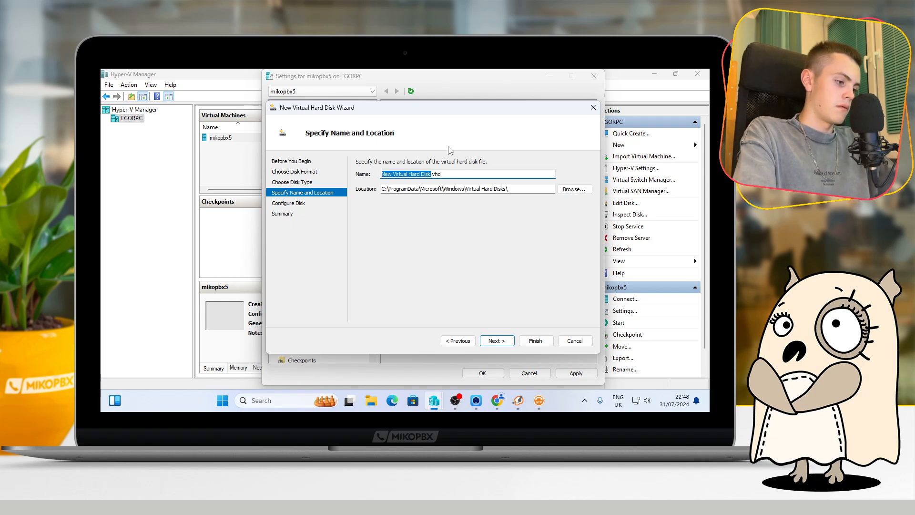
type("storage")
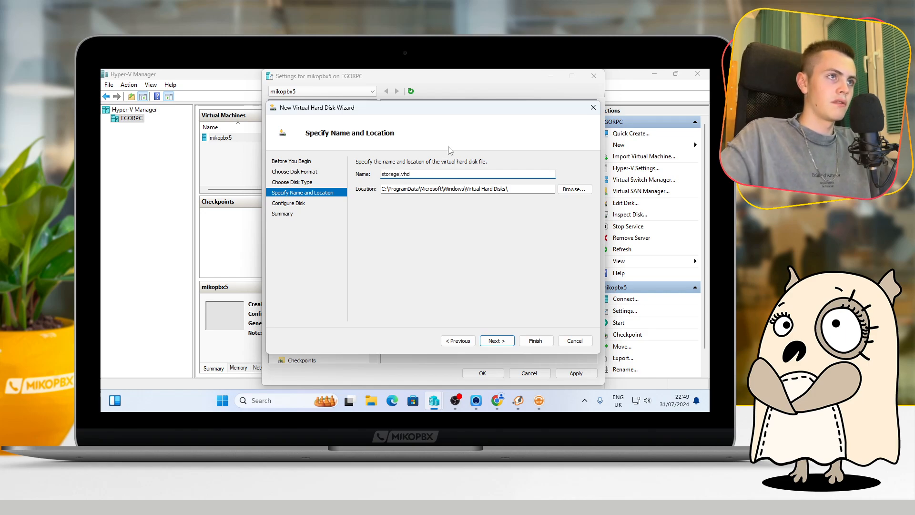
left_click(572, 189)
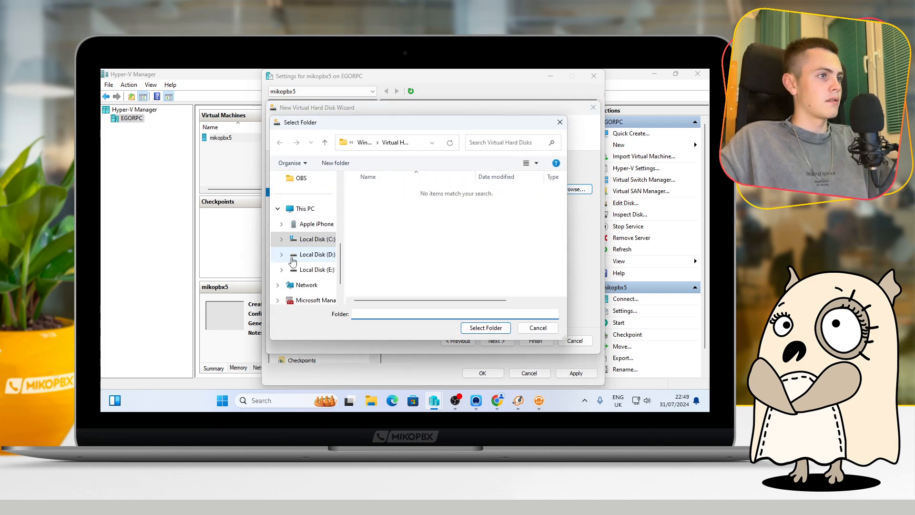
left_click(316, 269)
double_click(373, 218)
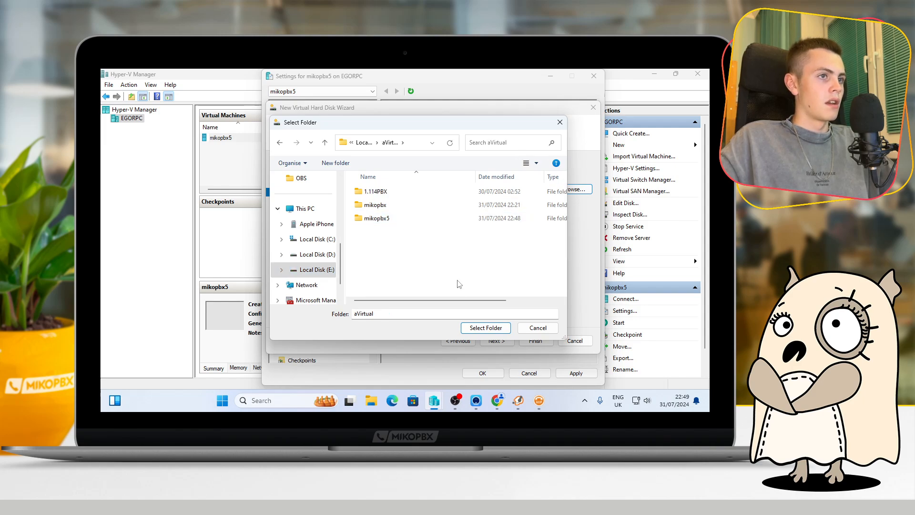
left_click(485, 327)
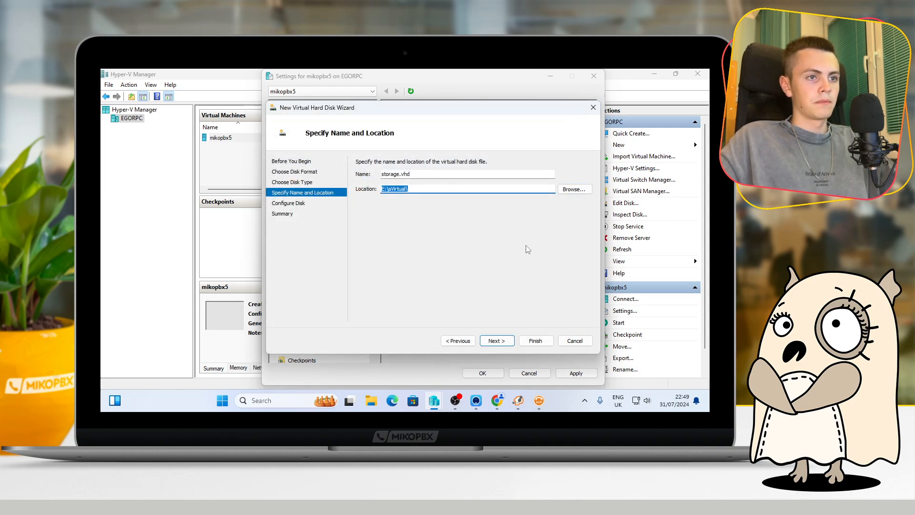
left_click(495, 341)
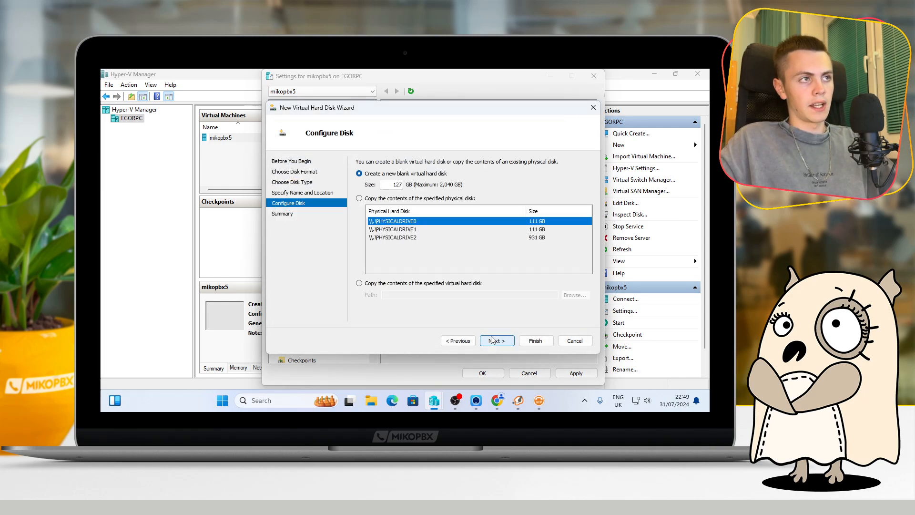
Set the blank virtual hard disk's size to 4 GB, finish creating it and save the mikopbx5 settings
double_click(402, 184)
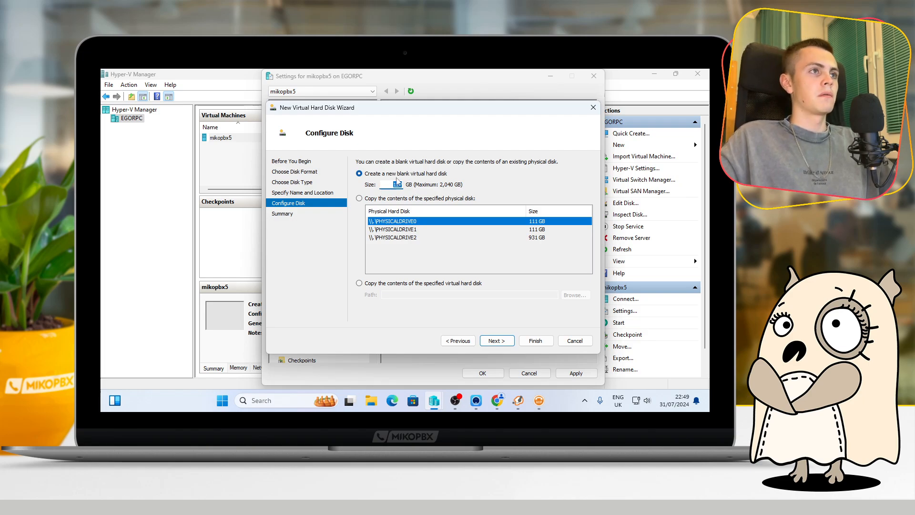
type("4")
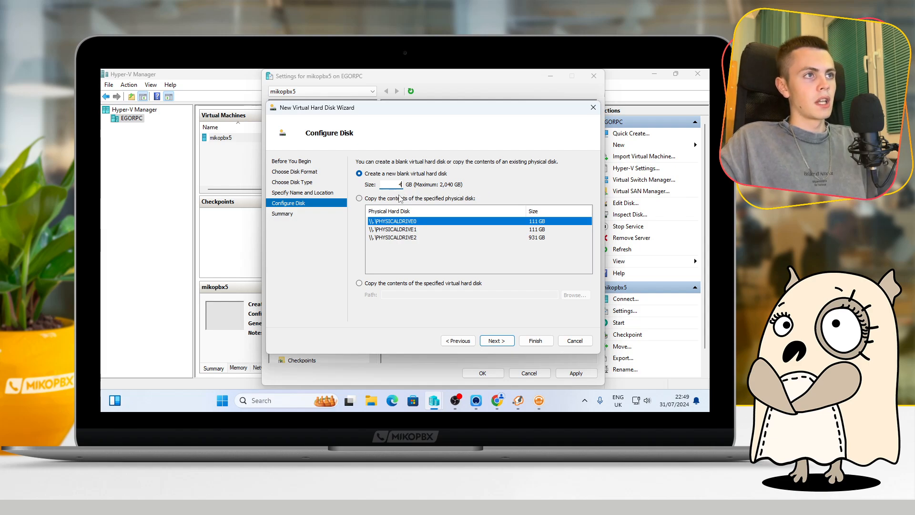
left_click(493, 340)
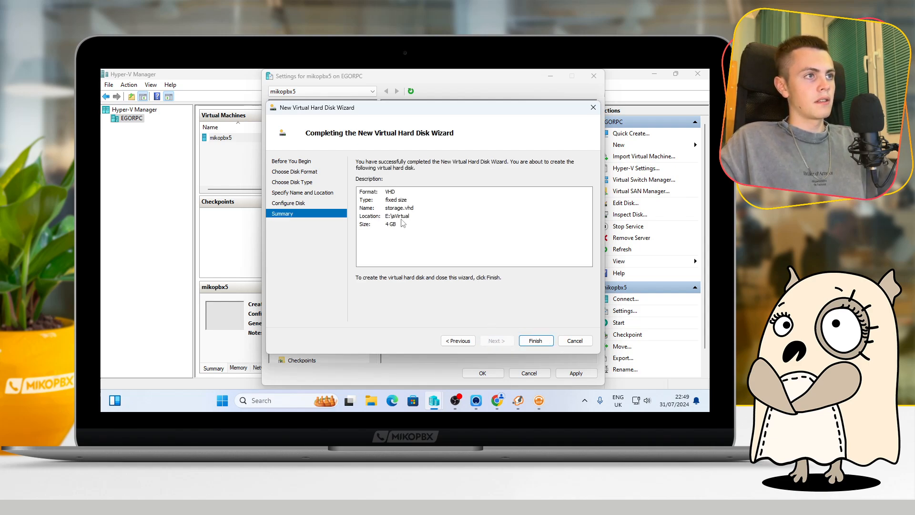
left_click(535, 340)
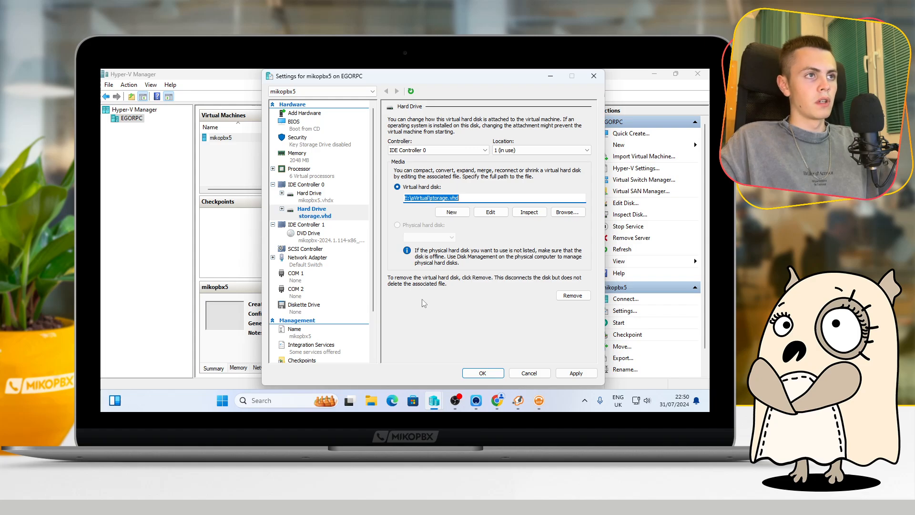
left_click(472, 372)
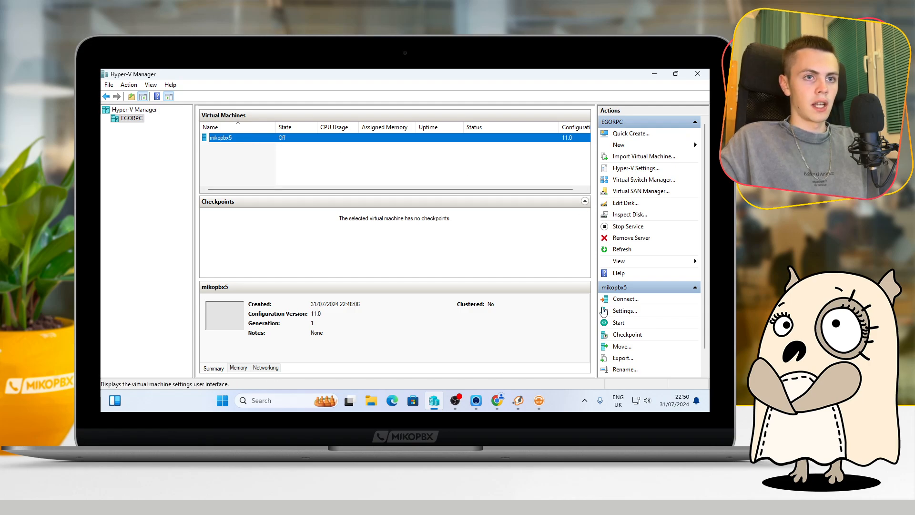
Start the mikopbx5 virtual machine, connect to it and boot it from the LiveCD
left_click(622, 325)
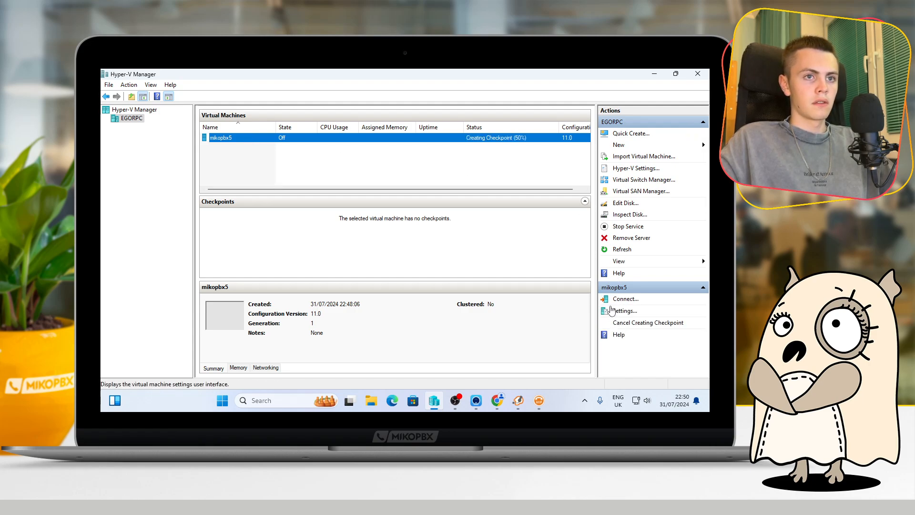
left_click(616, 299)
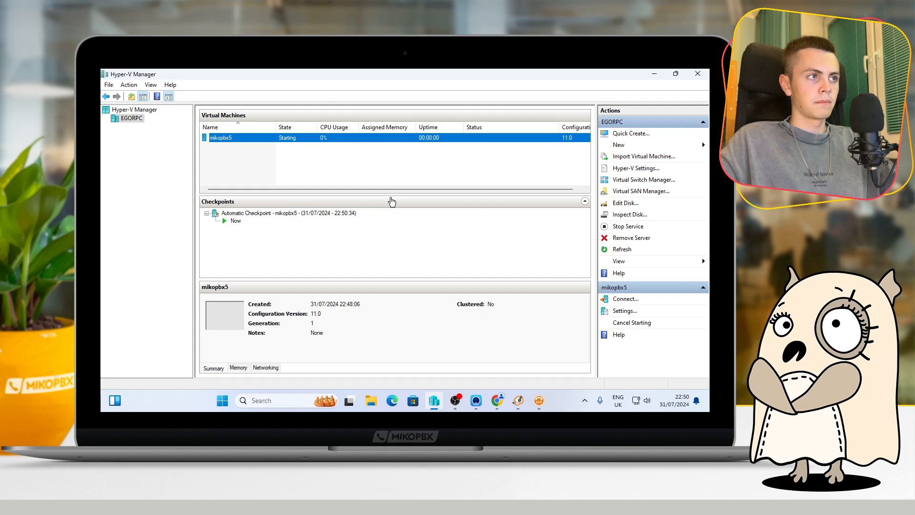
left_click_drag(500, 151, 509, 70)
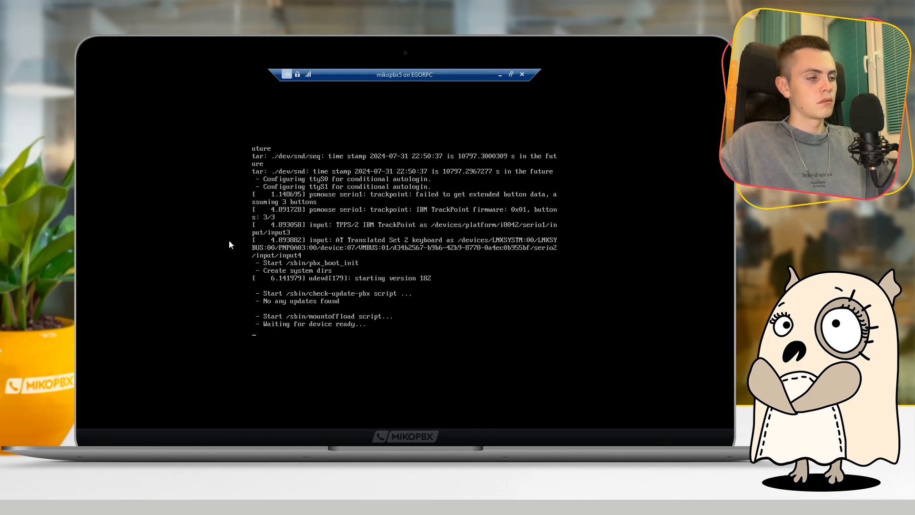
key("space")
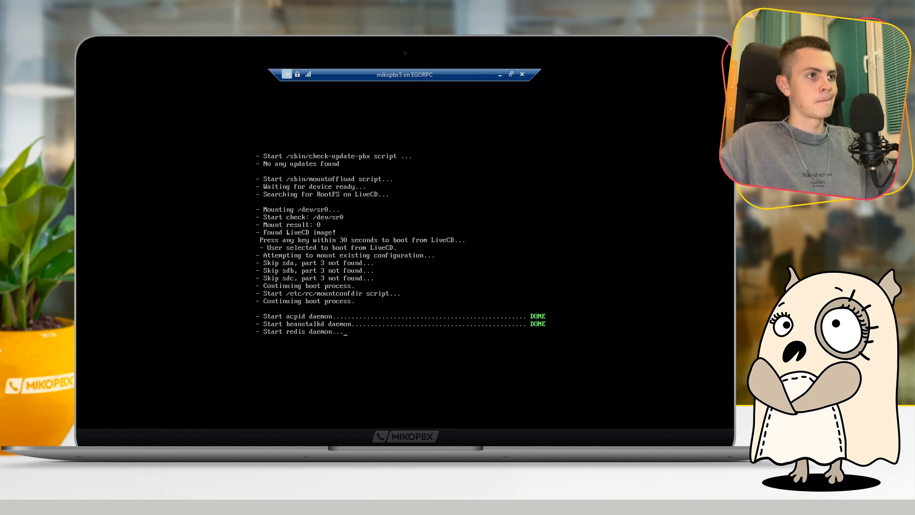
Switch the mikopbx5 virtual machine connection from full screen to a regular window
left_click(511, 75)
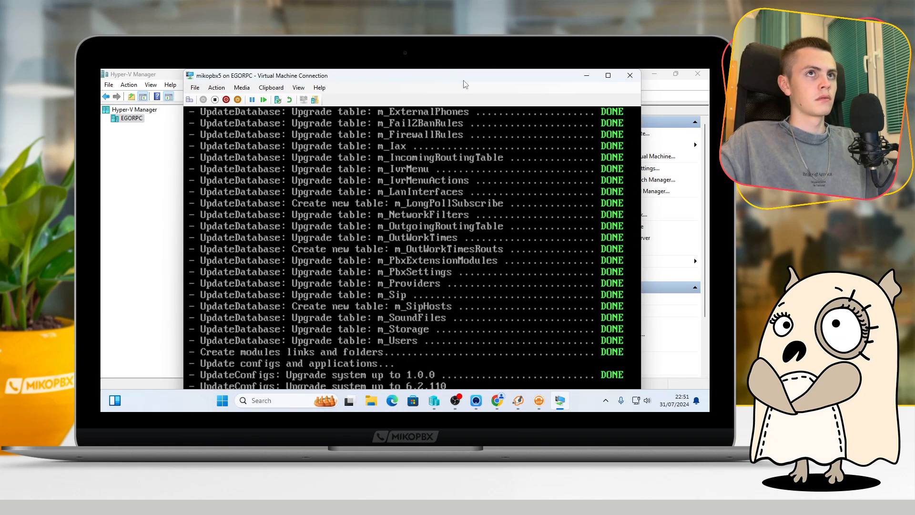
left_click(299, 88)
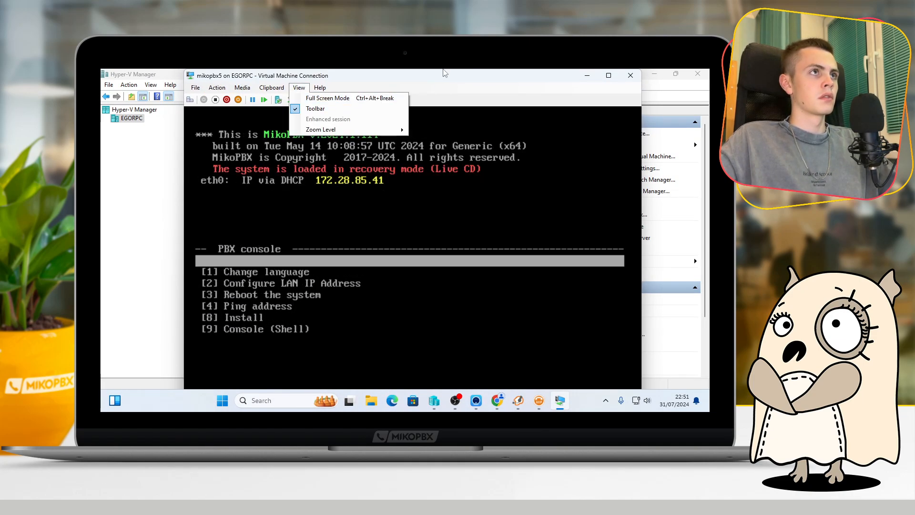
left_click(435, 75)
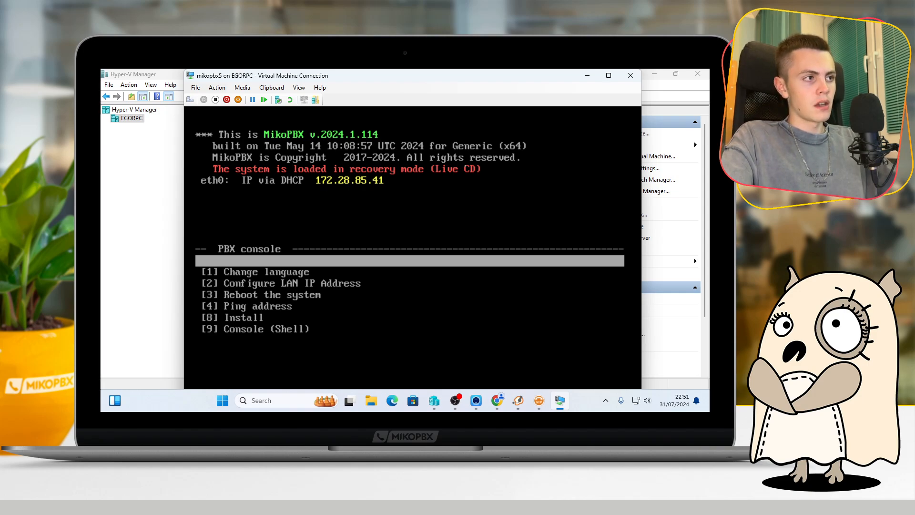
Launch the Install option from the MikoPBX console menu
key("Down")
key("Down")
key("Down")
key("Down")
key("Down")
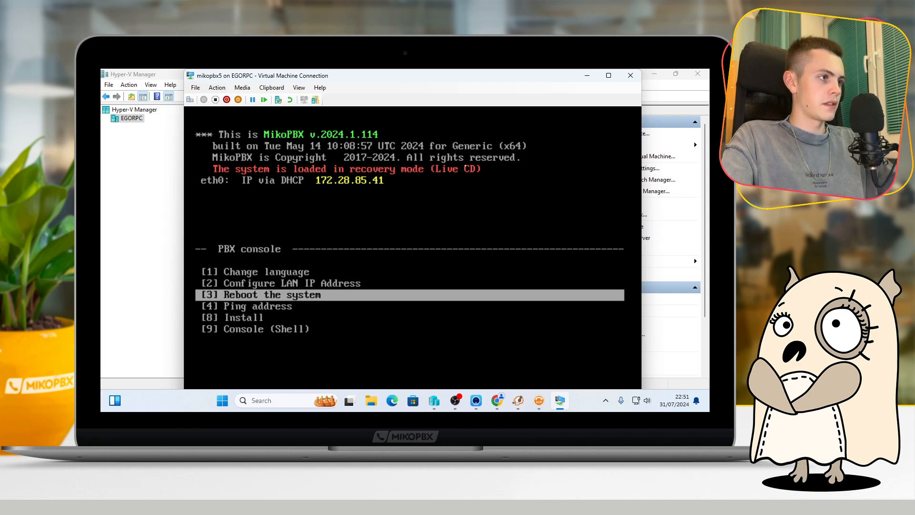
key("Up")
key("Down")
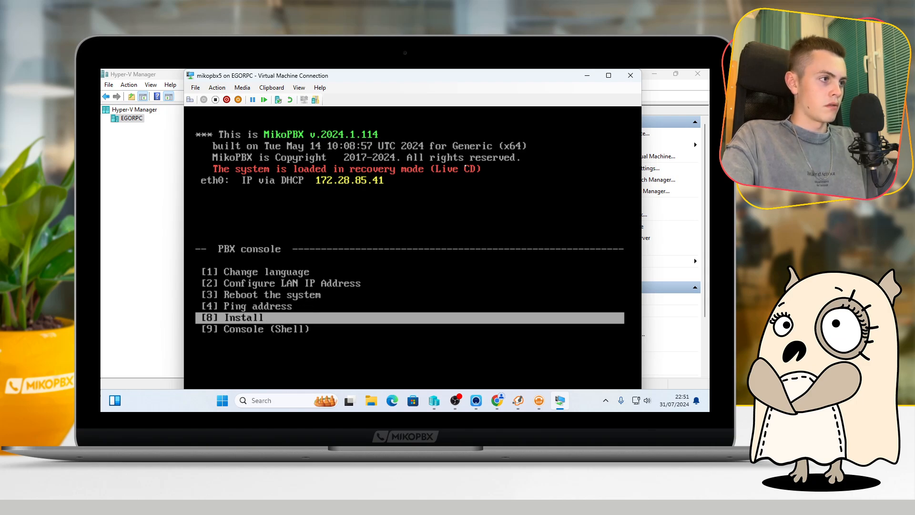
key("Up")
key("Up")
key("Up")
key("Up")
key("Down")
key("Down")
key("Down")
key("Down")
key("Down")
key("Up")
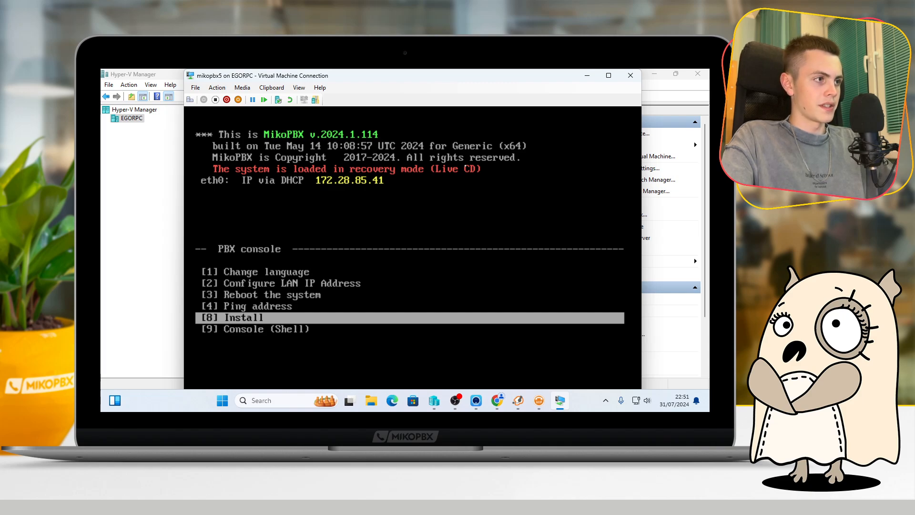
key("Return")
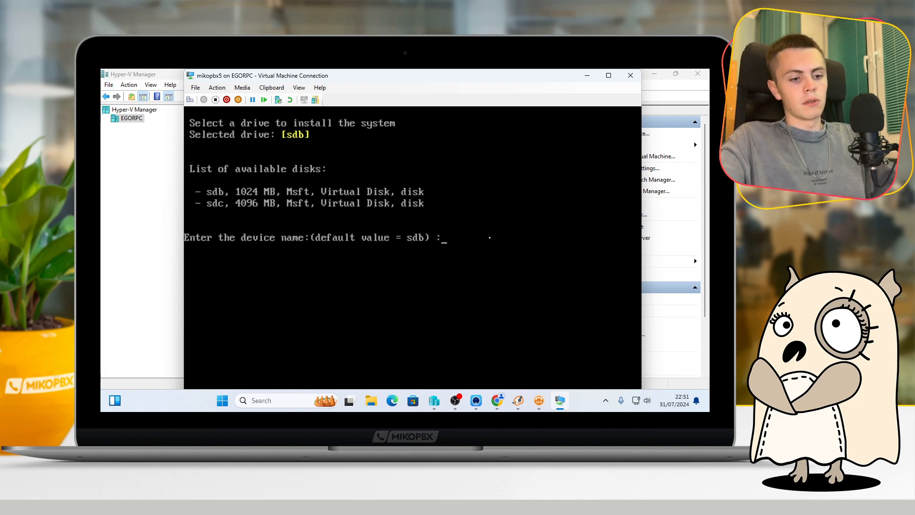
Accept the default drive sdb as the system disk and confirm the MikoPBX installation with y
key("Return")
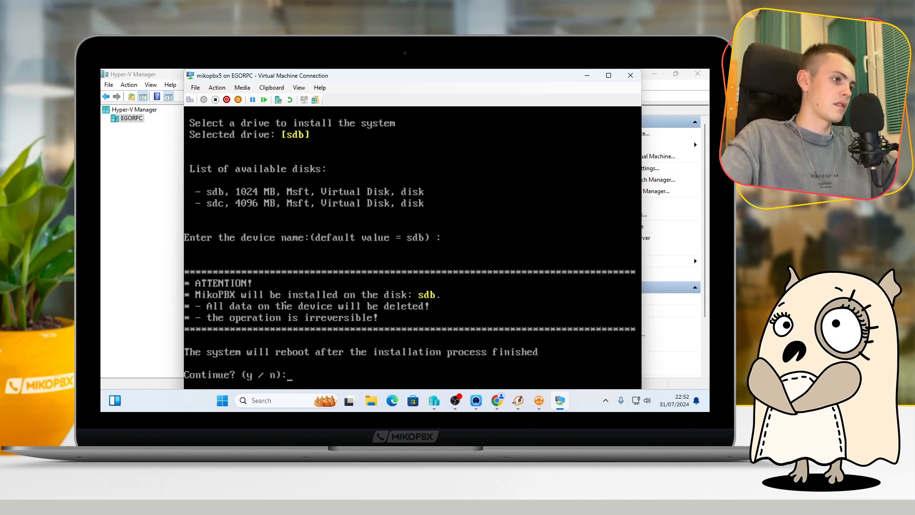
type("y")
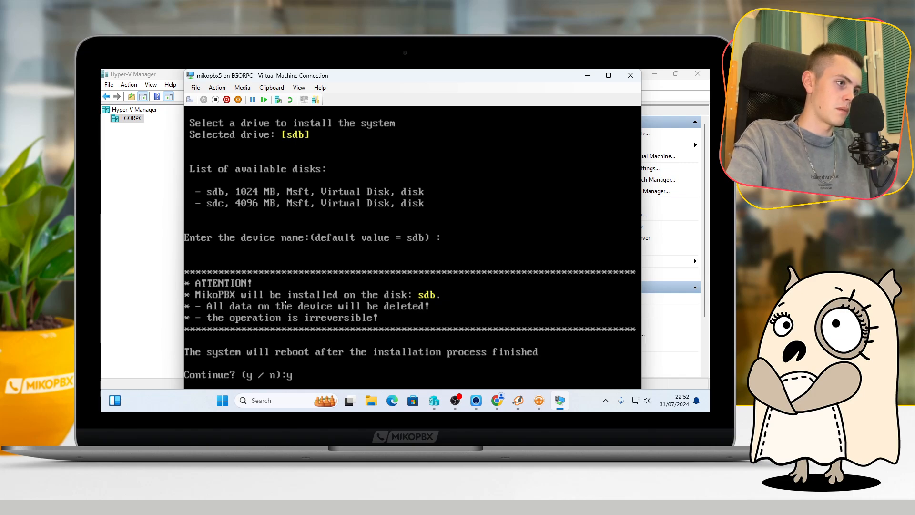
key("Return")
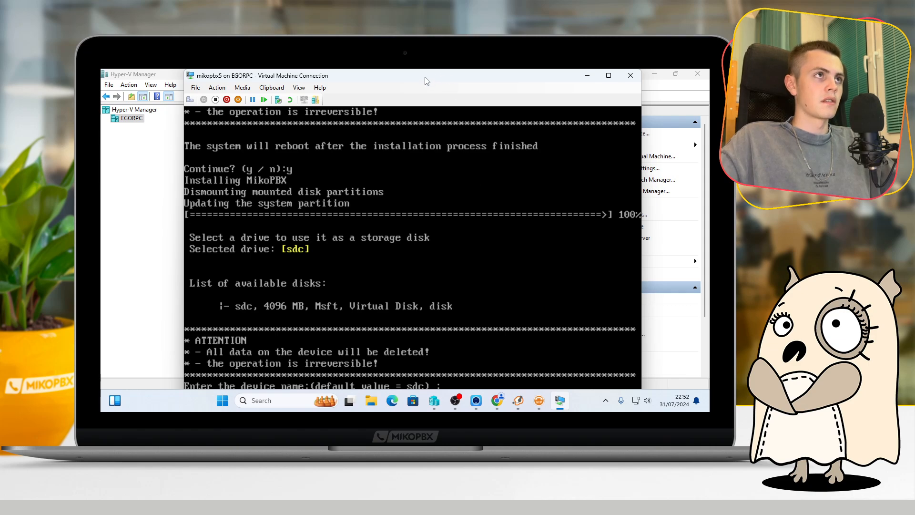
Accept the default drive sdc as the MikoPBX storage disk, keeping the console prompt in view
left_click_drag(426, 80, 424, 72)
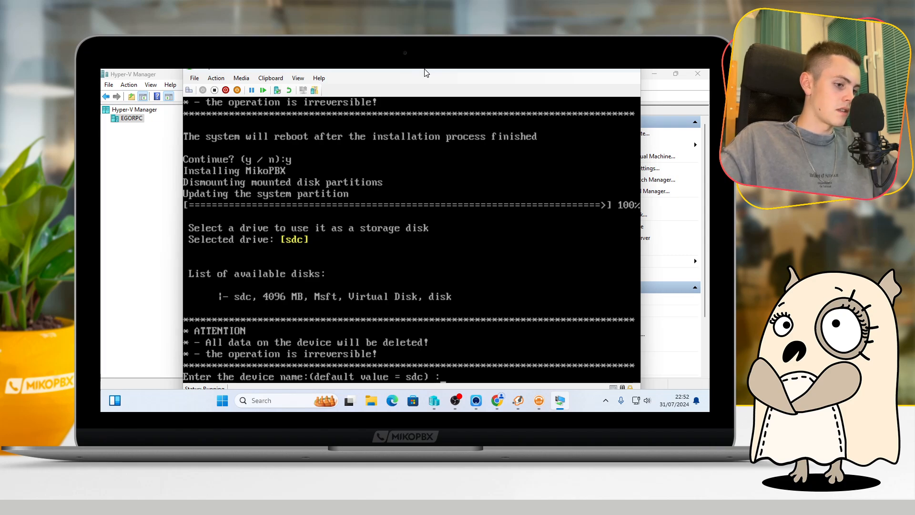
left_click_drag(425, 72, 419, 69)
key("Return")
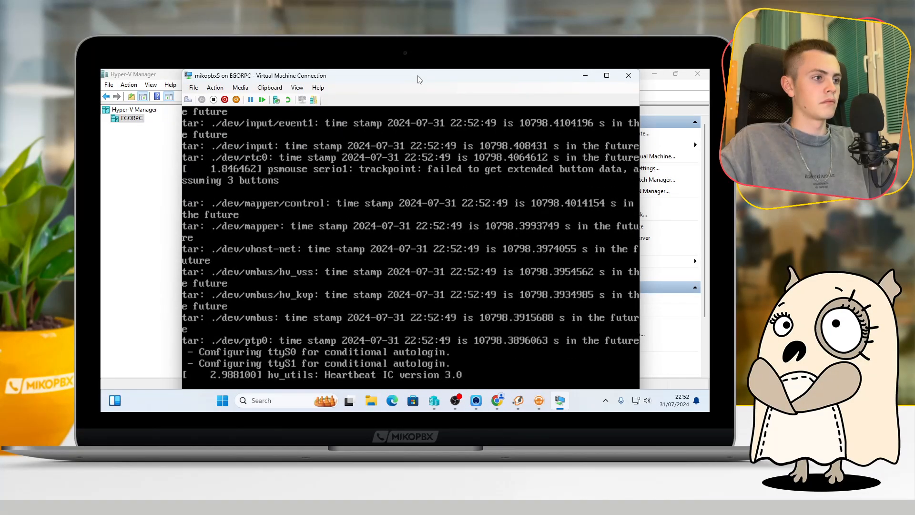
left_click_drag(418, 76, 418, 69)
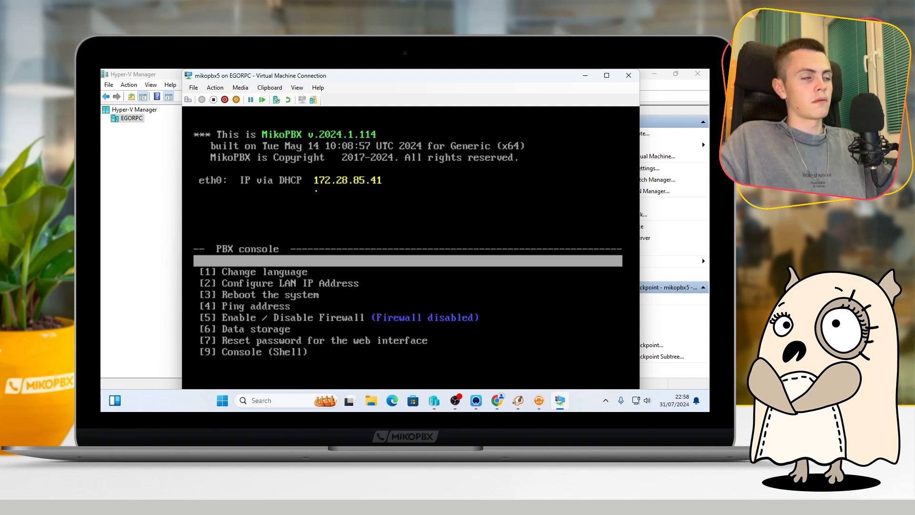
Switch to Chrome, open the MikoPBX web interface at 172.28.85.41 in the new tab and maximize the browser window
mouse_move(496, 404)
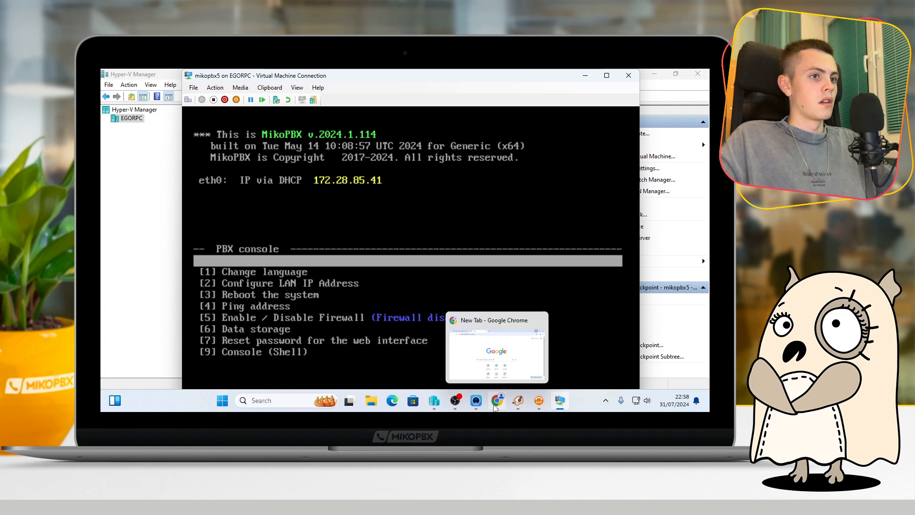
left_click(495, 405)
left_click_drag(379, 78, 479, 242)
left_click(389, 251)
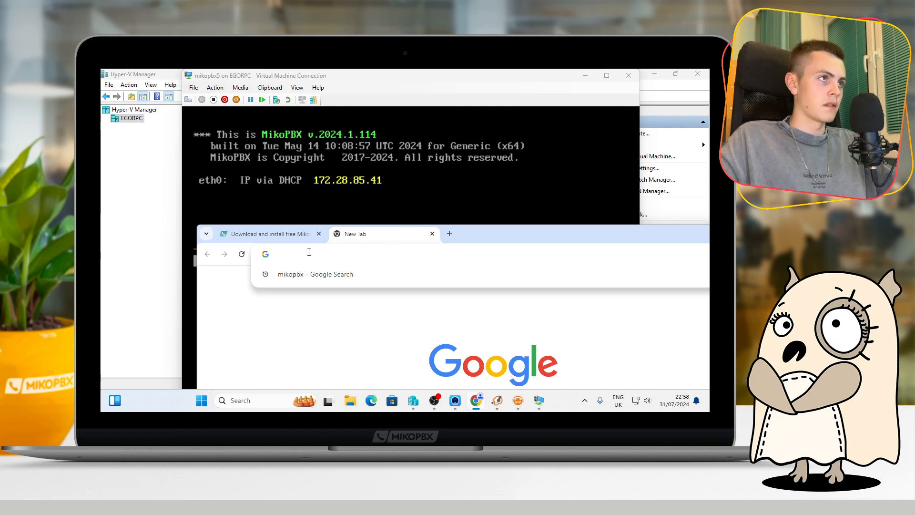
type("172")
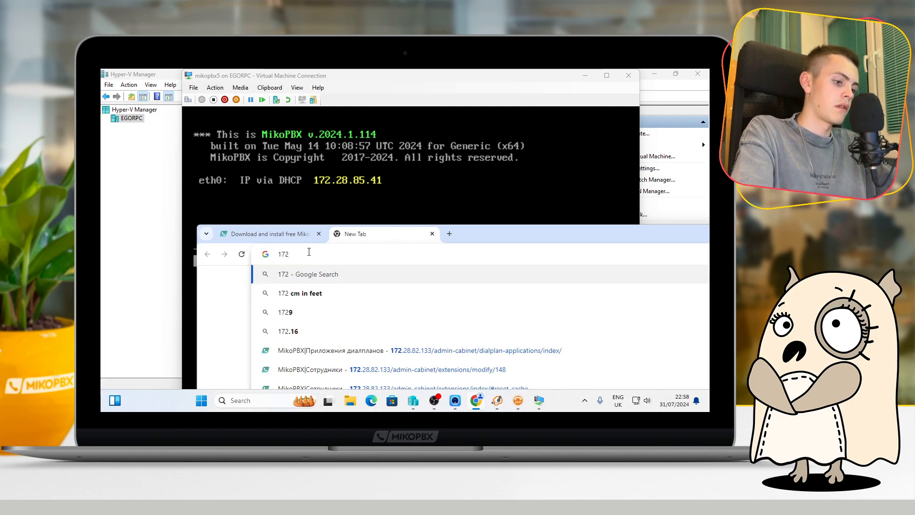
type(".28.9")
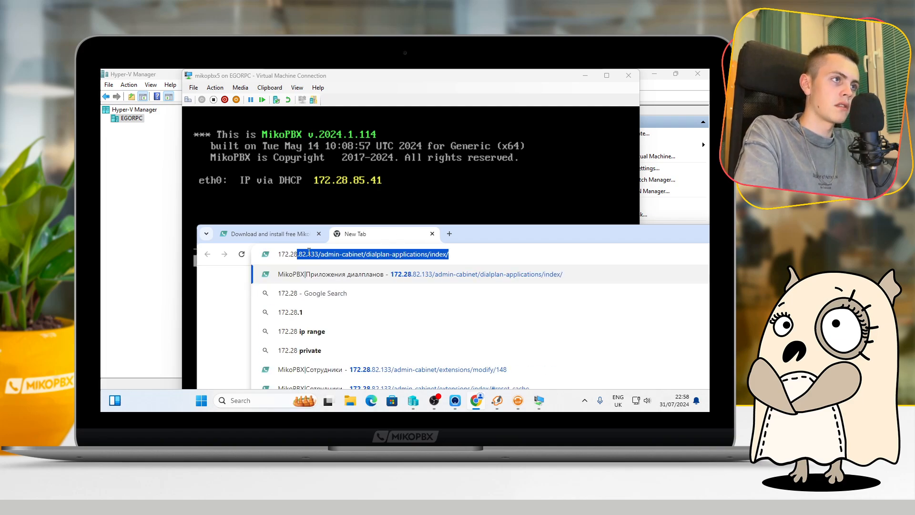
key("BackSpace")
key("BackSpace")
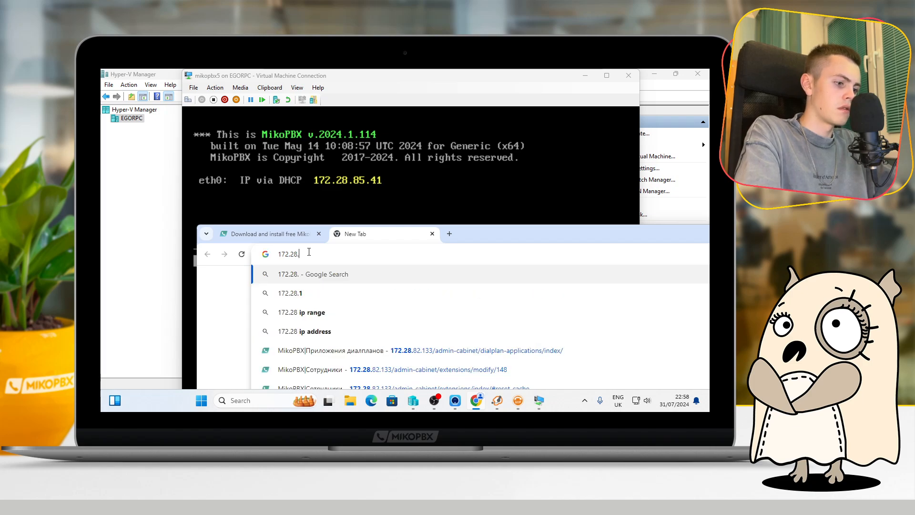
type(".85.41")
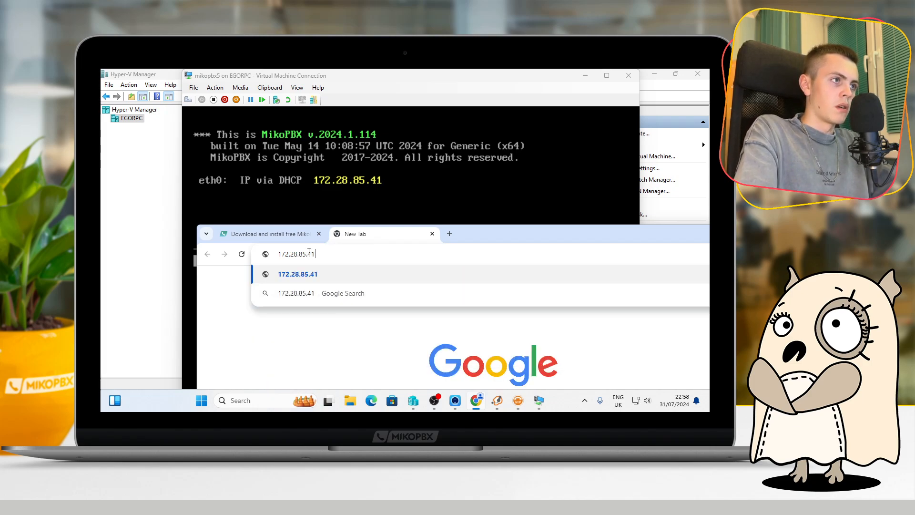
key("Return")
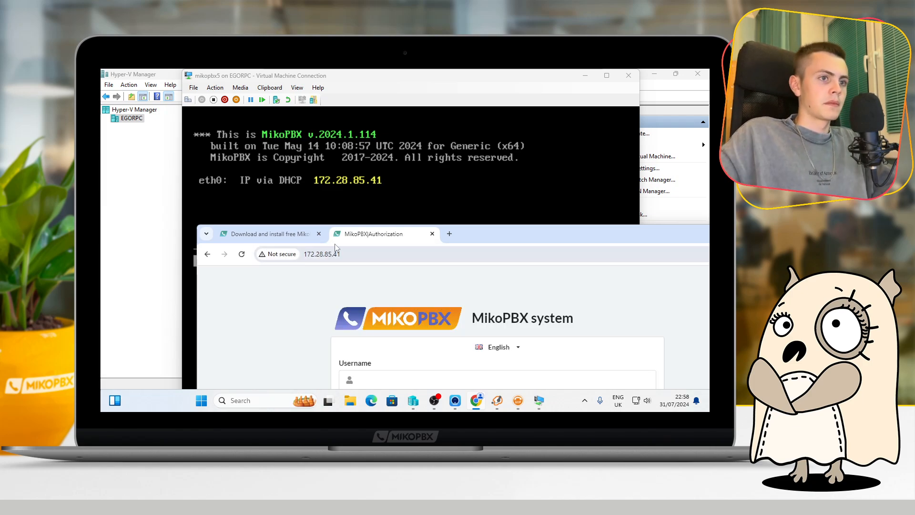
left_click_drag(471, 235, 387, 70)
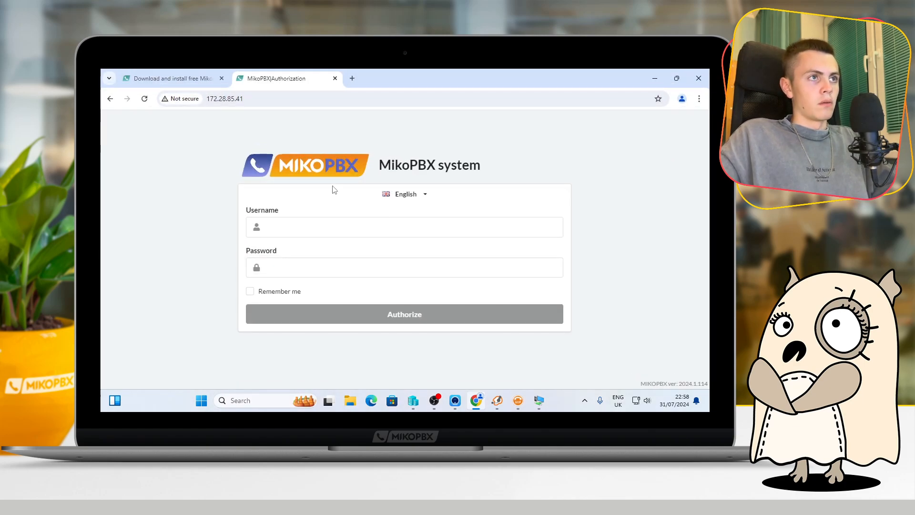
Sign in to MikoPBX as admin with the account password and dismiss the browser's offer to save it
left_click(316, 226)
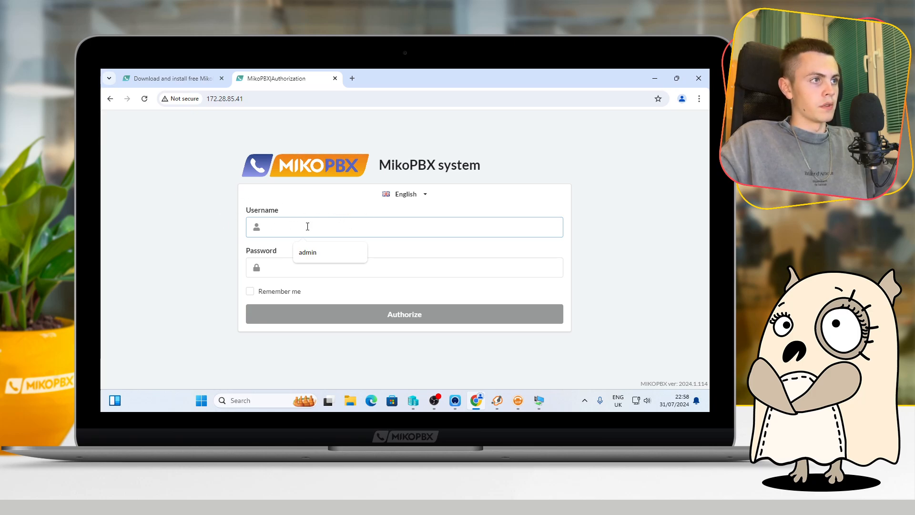
left_click(327, 253)
left_click(316, 267)
type("admin")
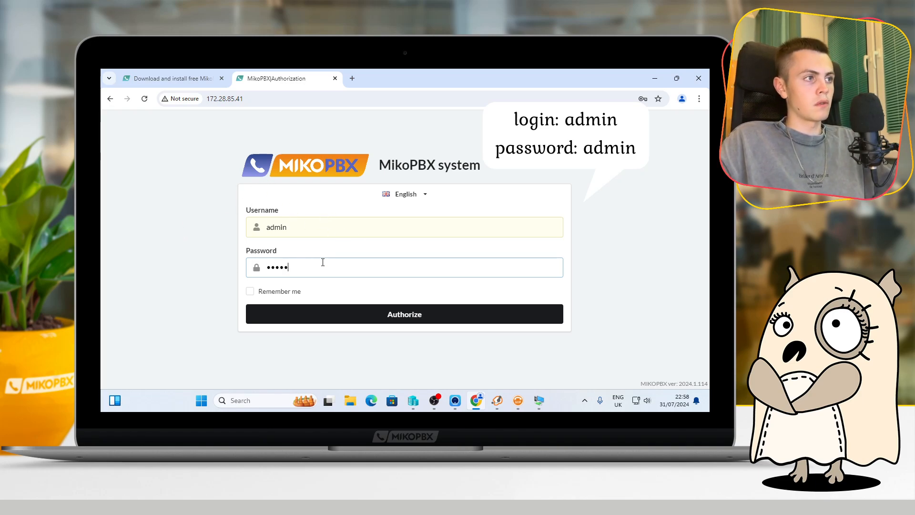
left_click(180, 260)
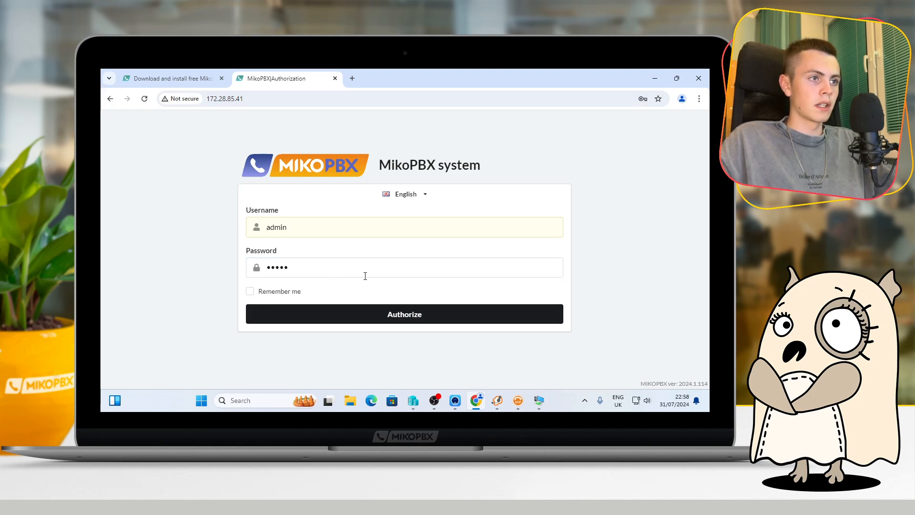
left_click(343, 312)
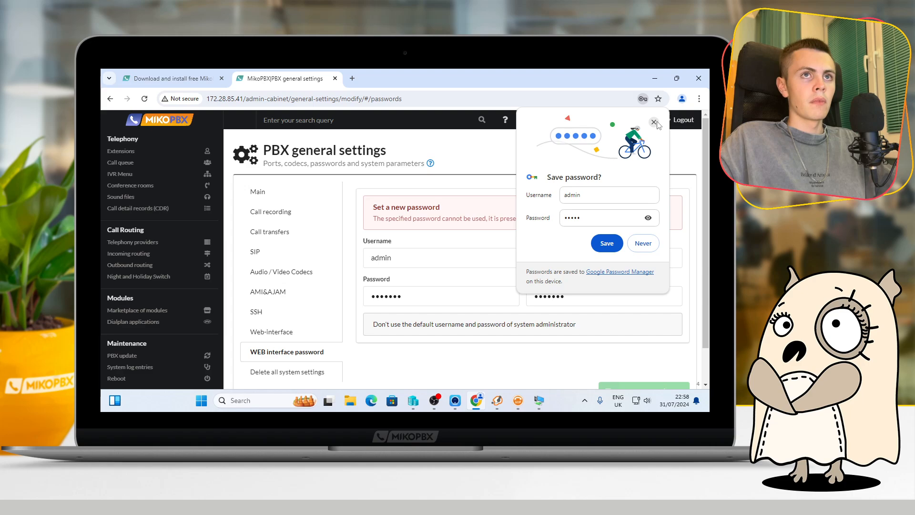
left_click(654, 122)
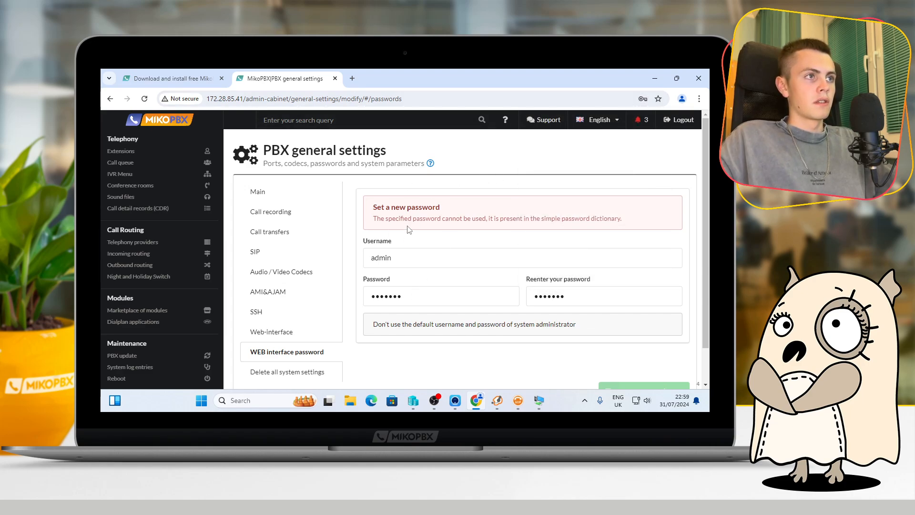
Enter a new WEB interface password, repeat it in the confirmation field and save the settings
left_click_drag(402, 298, 351, 299)
type("•••••••••••")
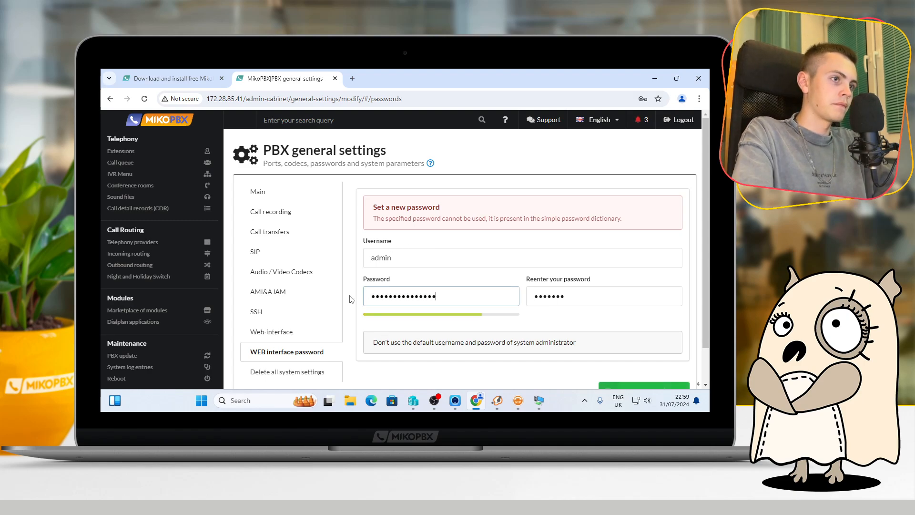
key("Tab")
type("•")
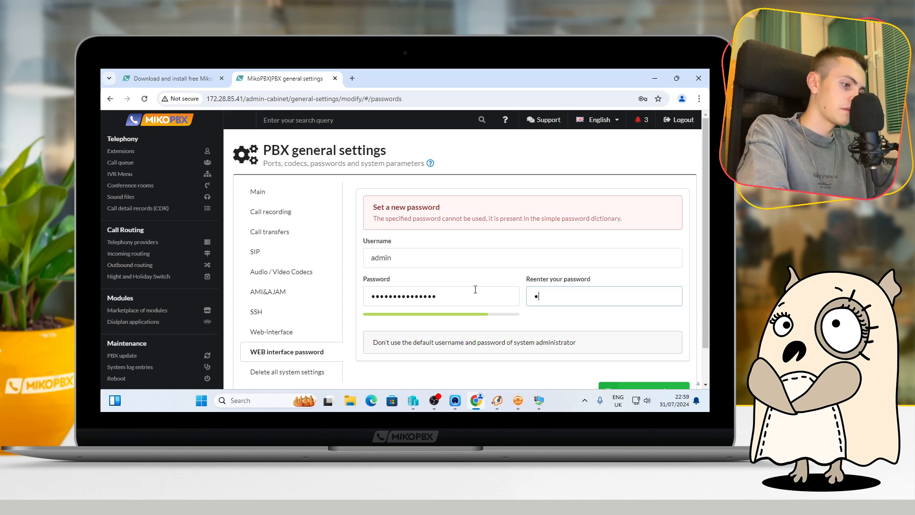
type("••••••••••••••")
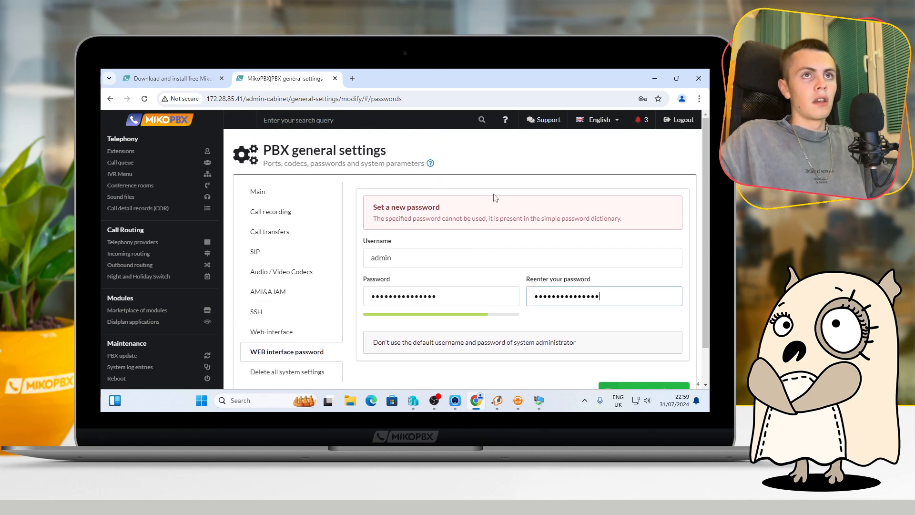
scroll(486, 198, "down", 2)
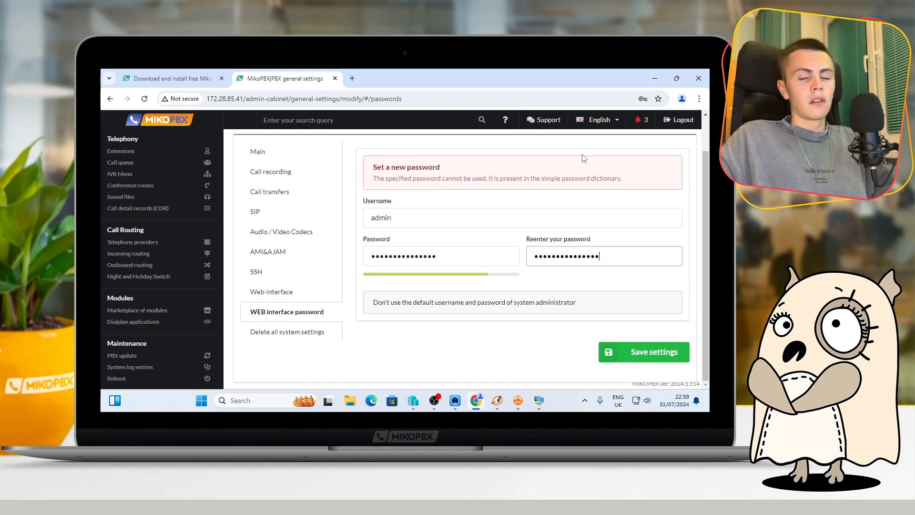
left_click(615, 355)
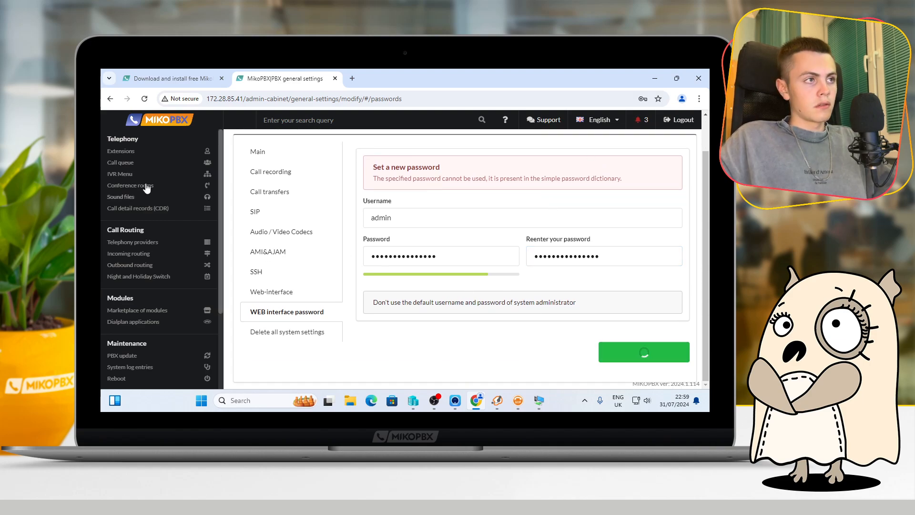
Go to the Extensions list and open the settings of extension 202 for editing
left_click(118, 152)
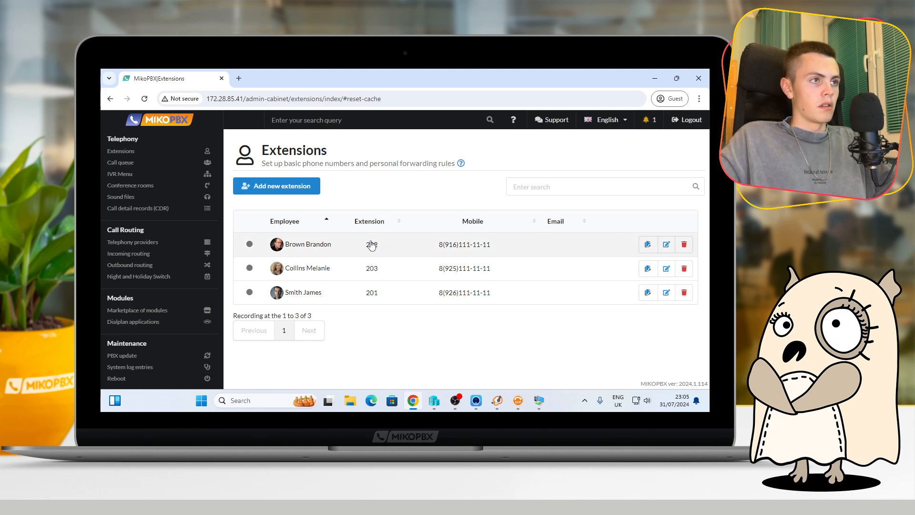
left_click(498, 398)
left_click(257, 361)
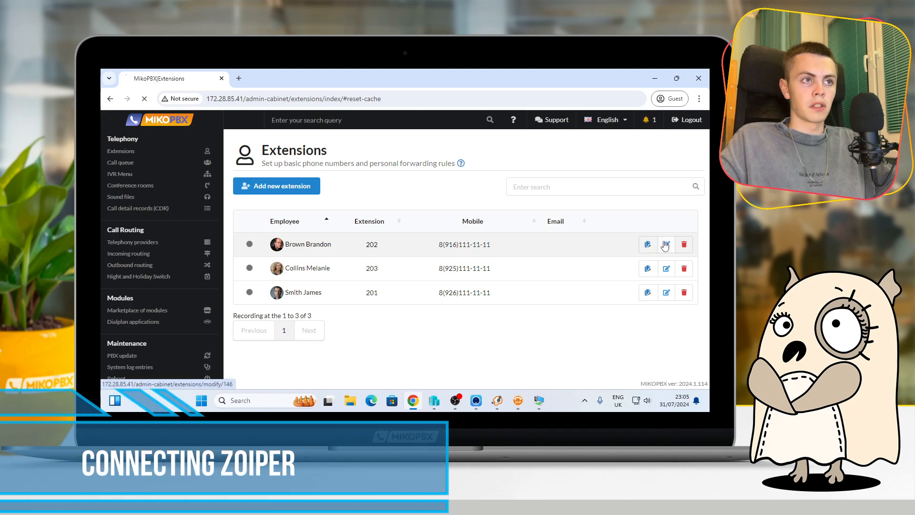
left_click(644, 239)
scroll(326, 213, "down", 1)
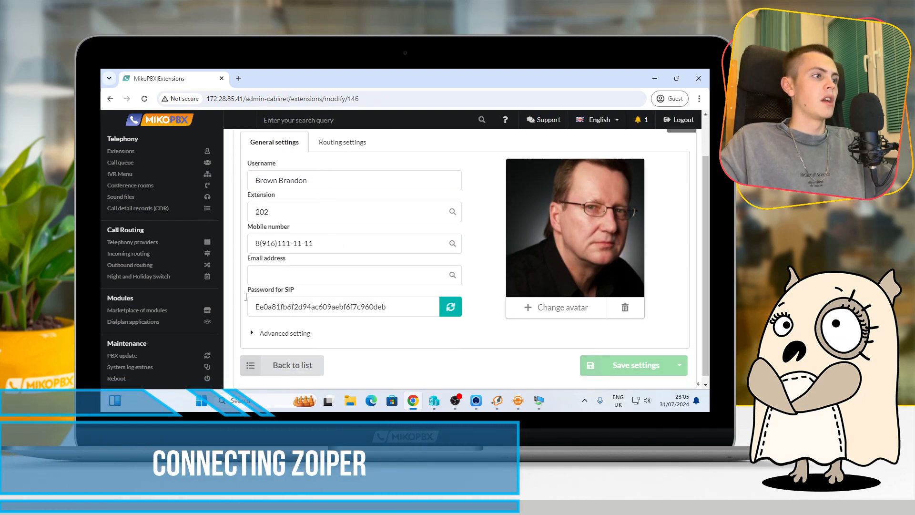
left_click(497, 399)
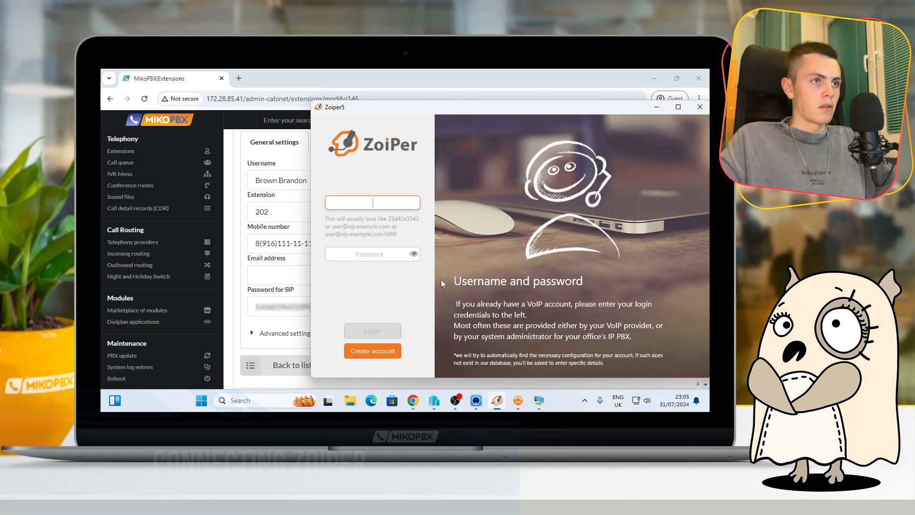
left_click_drag(390, 107, 424, 224)
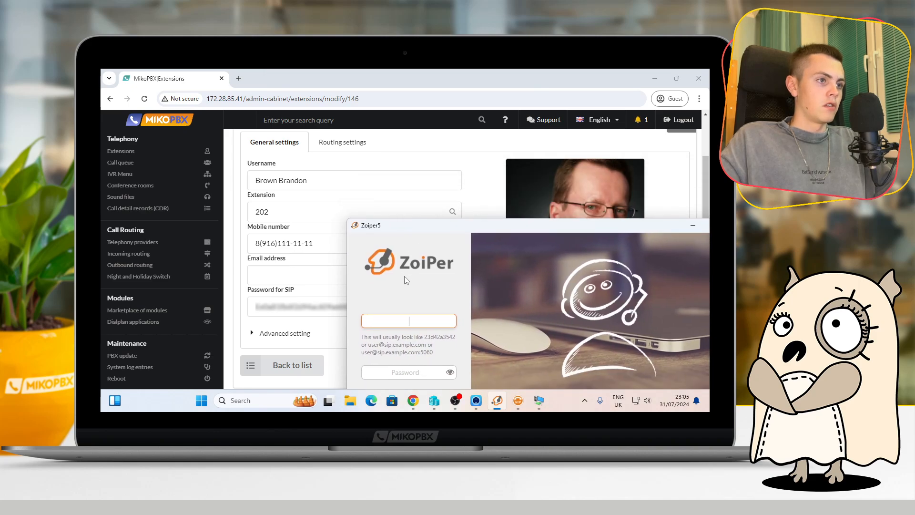
type("202@1")
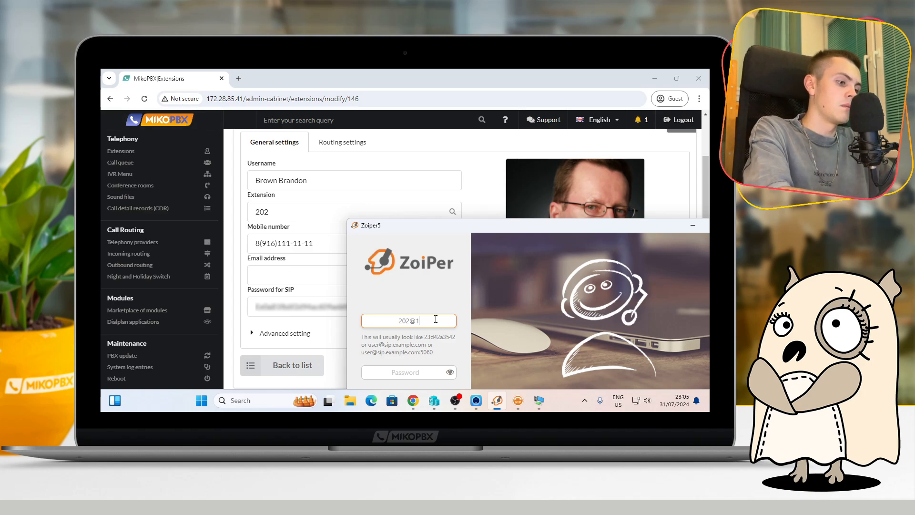
type("72")
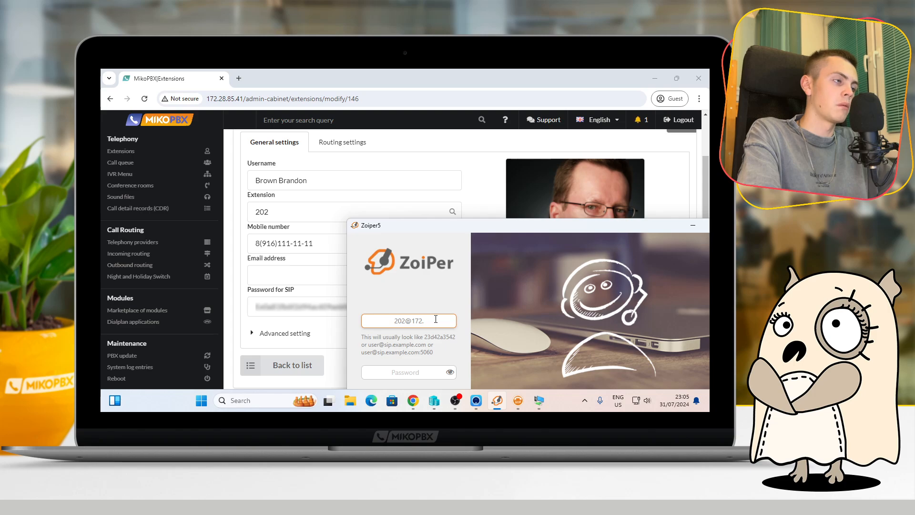
type(".28")
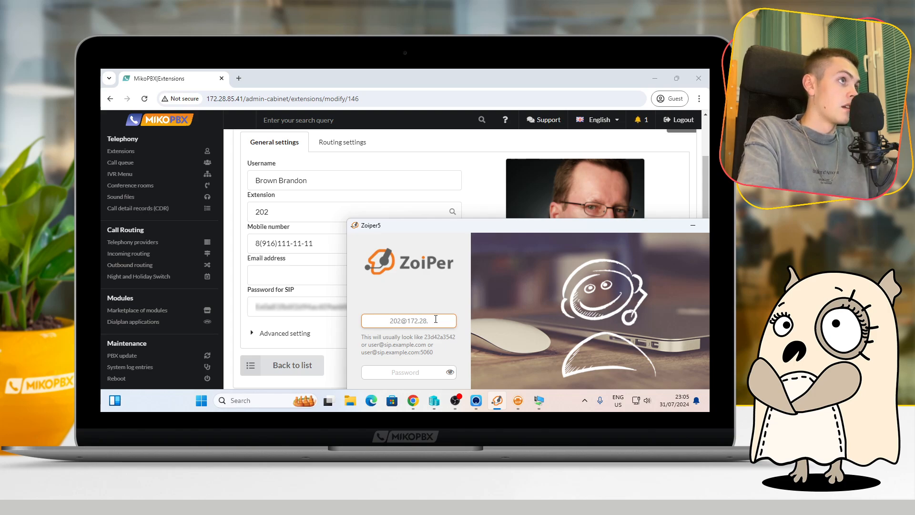
type(".85.")
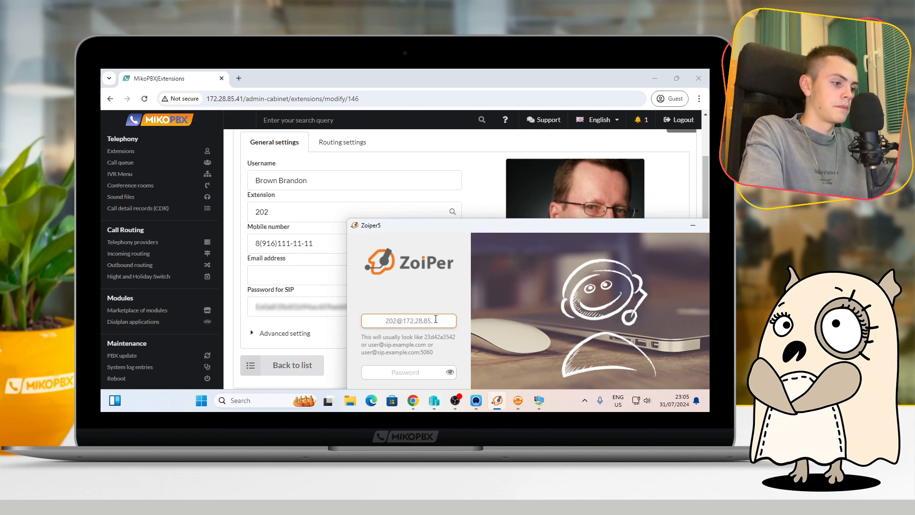
type("41")
left_click_drag(408, 230, 402, 153)
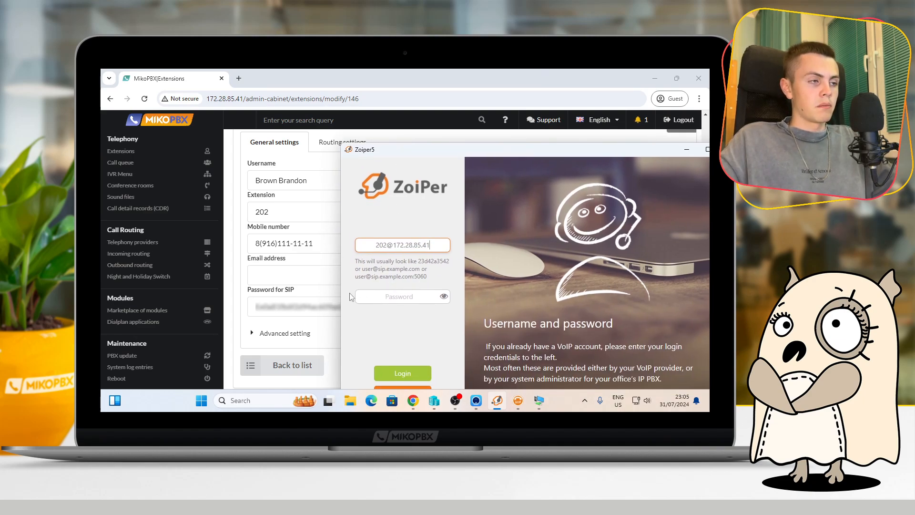
Copy the SIP password from extension 202's settings and paste it into Zoiper's password field
left_click(304, 305)
left_click_drag(392, 305, 242, 309)
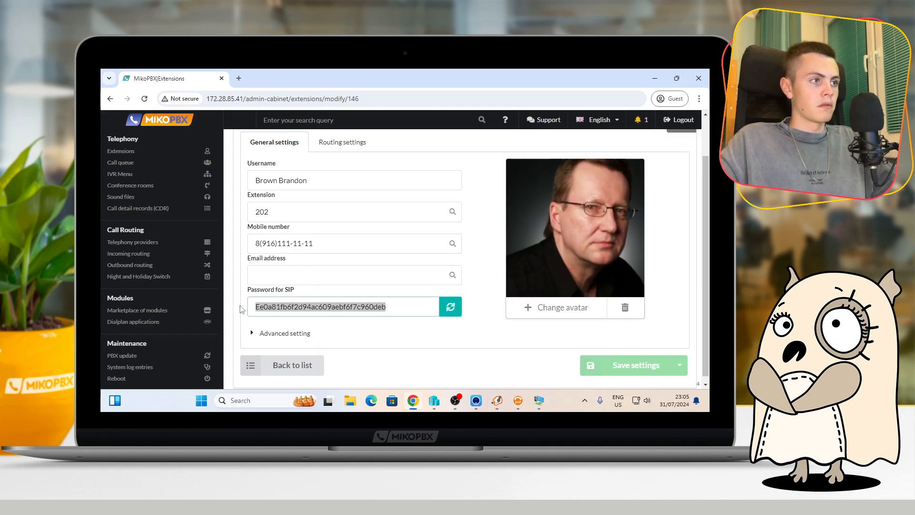
right_click(271, 303)
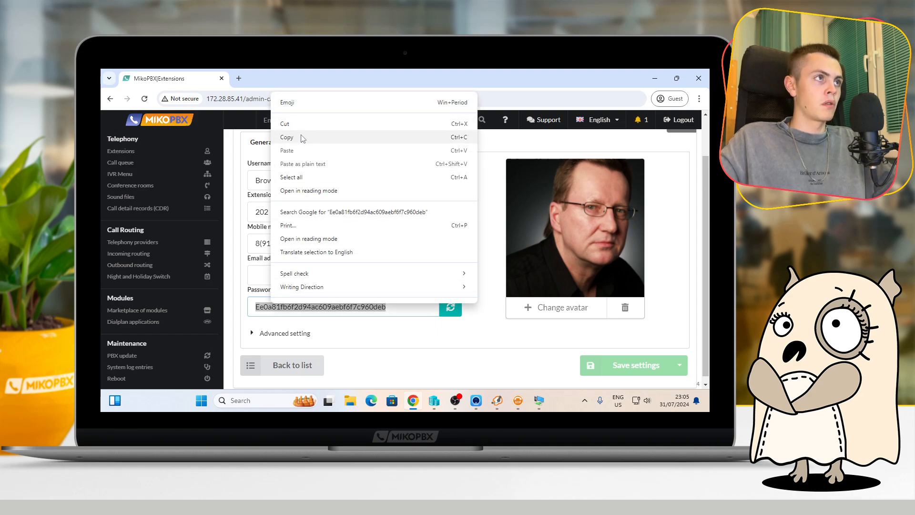
left_click(287, 137)
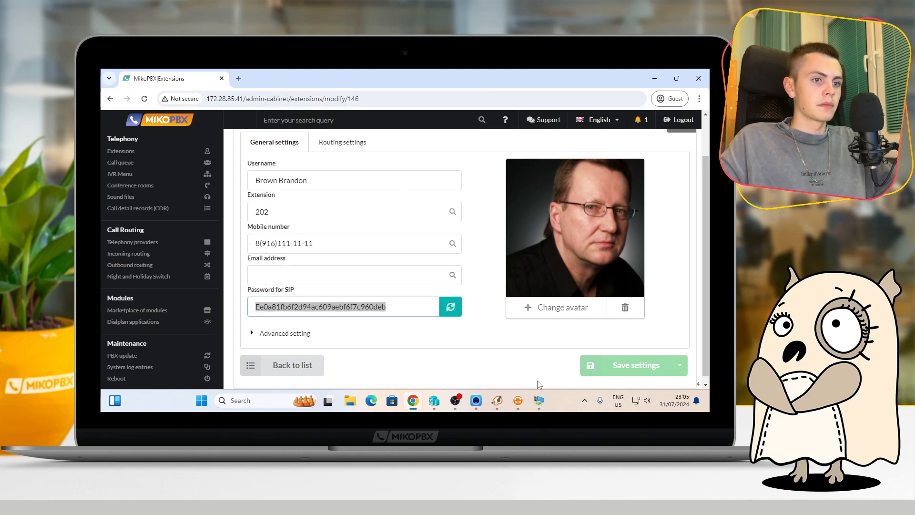
left_click(497, 401)
left_click(405, 269)
right_click(407, 273)
left_click(416, 321)
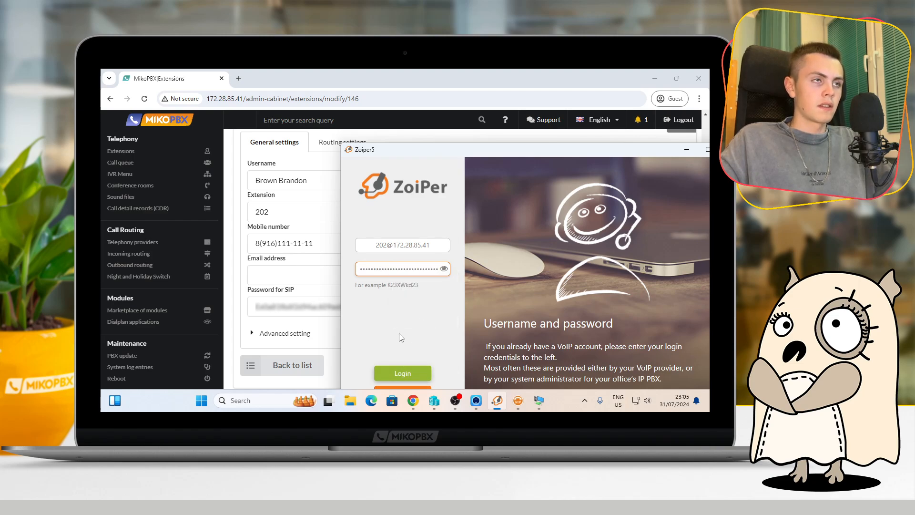
Log in to the Zoiper account, skip the optional authentication and outbound proxy settings, and complete the account setup
left_click_drag(418, 157, 370, 96)
left_click(343, 318)
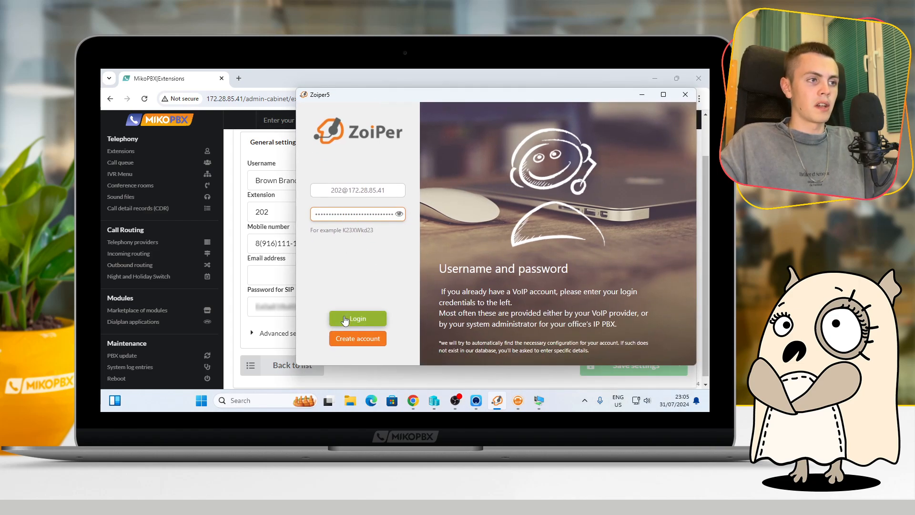
left_click(383, 339)
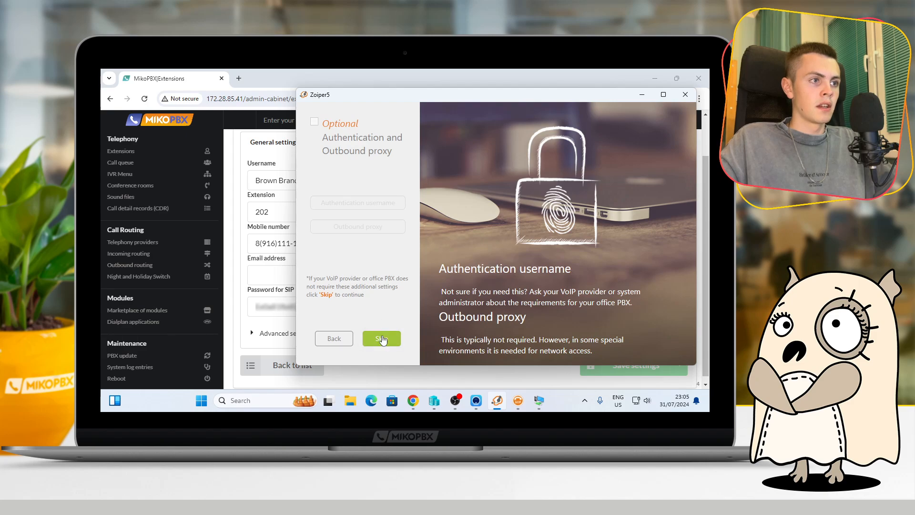
left_click(382, 340)
left_click(381, 338)
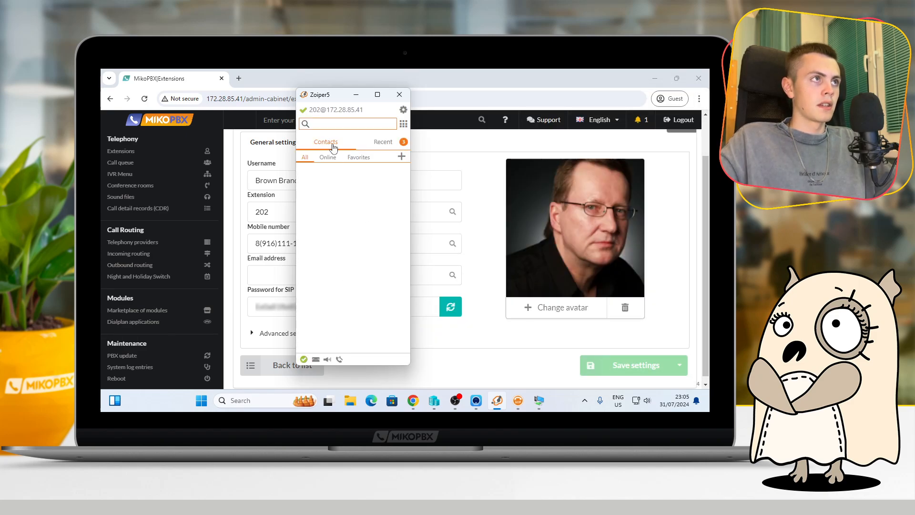
Move the Zoiper window aside and go back to MikoPBX's Extensions list to check extension 202's connection status
left_click_drag(320, 96, 406, 154)
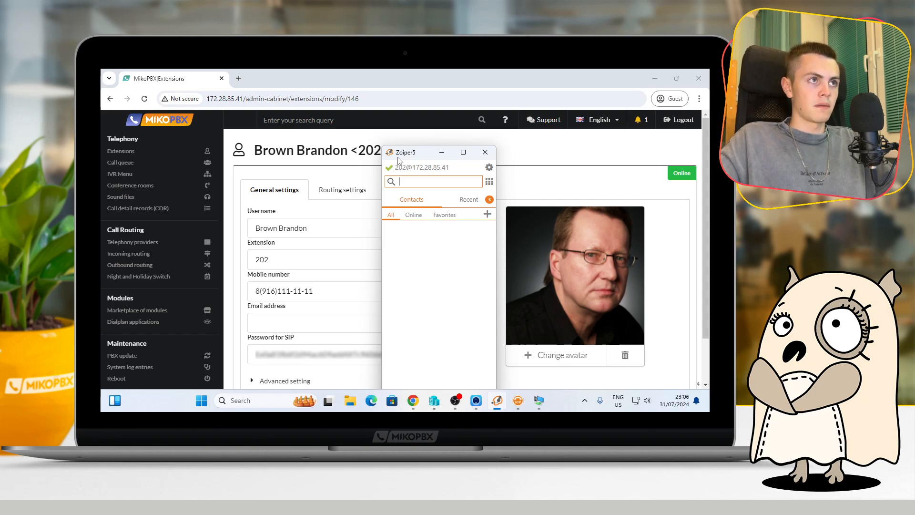
left_click(634, 182)
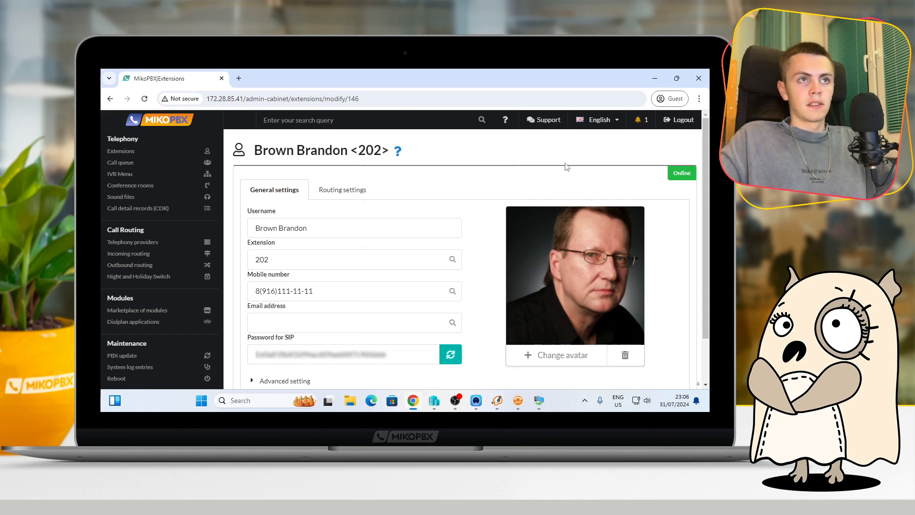
left_click(120, 151)
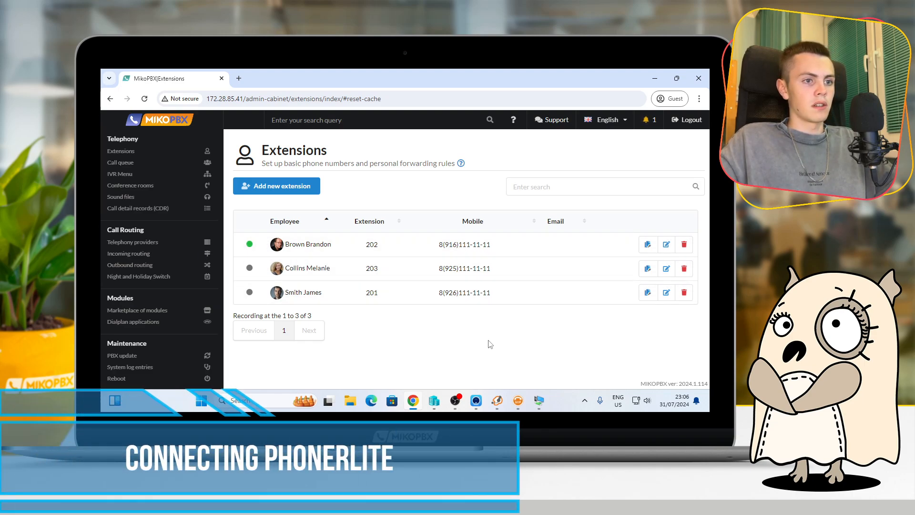
Switch to PhonerLite and start a new manually configured profile with 172.28.85.41 as the domain
left_click(517, 399)
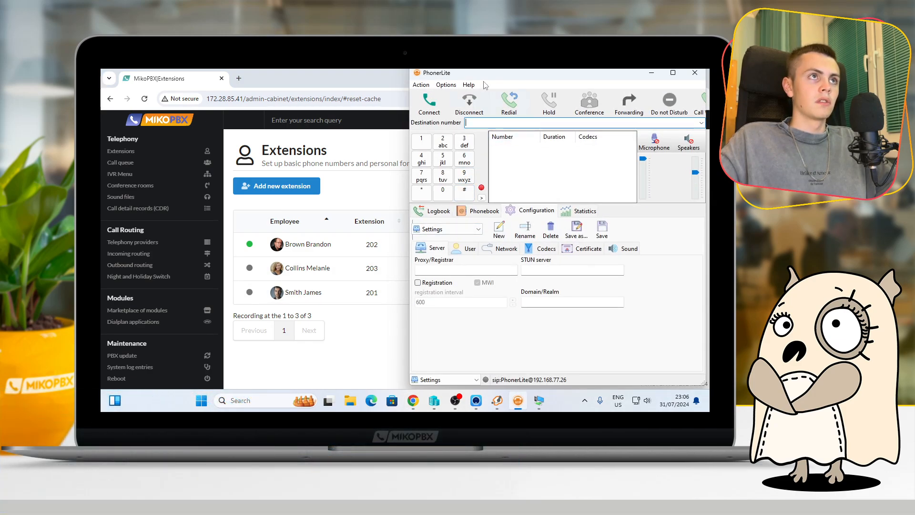
left_click_drag(481, 74, 480, 75)
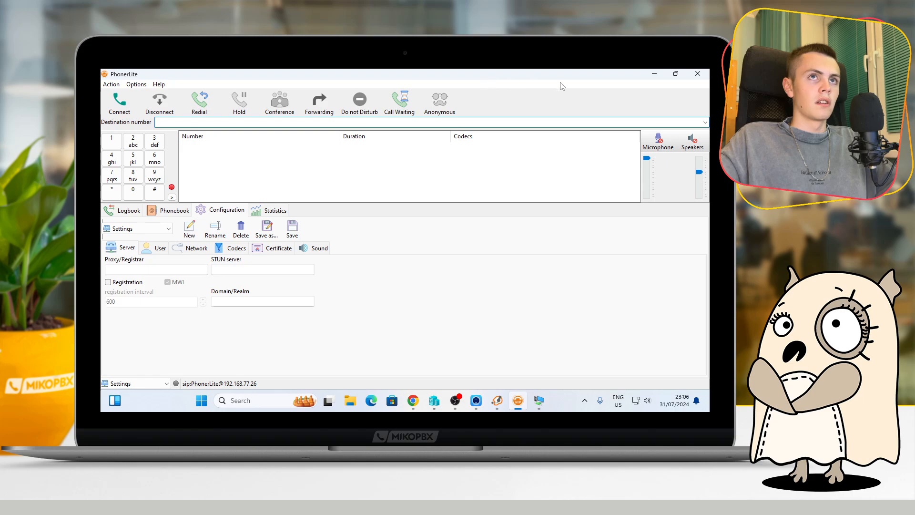
left_click(674, 75)
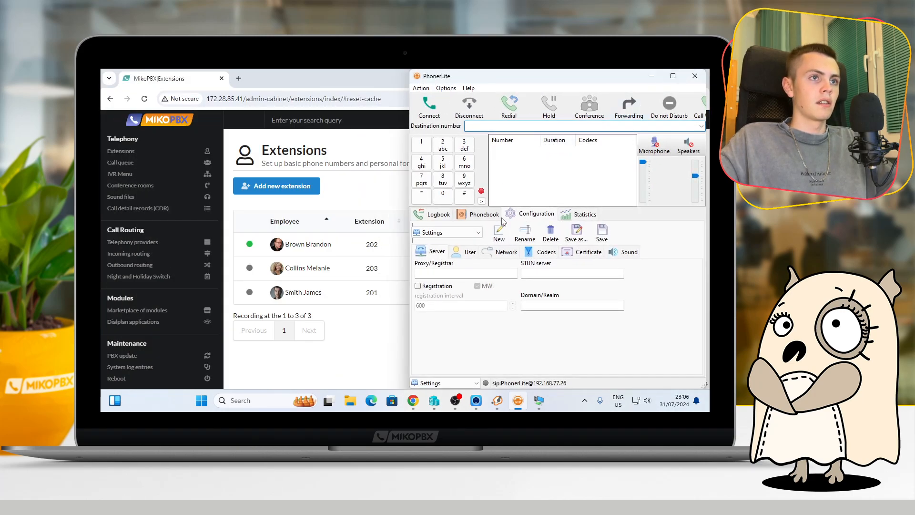
left_click(498, 232)
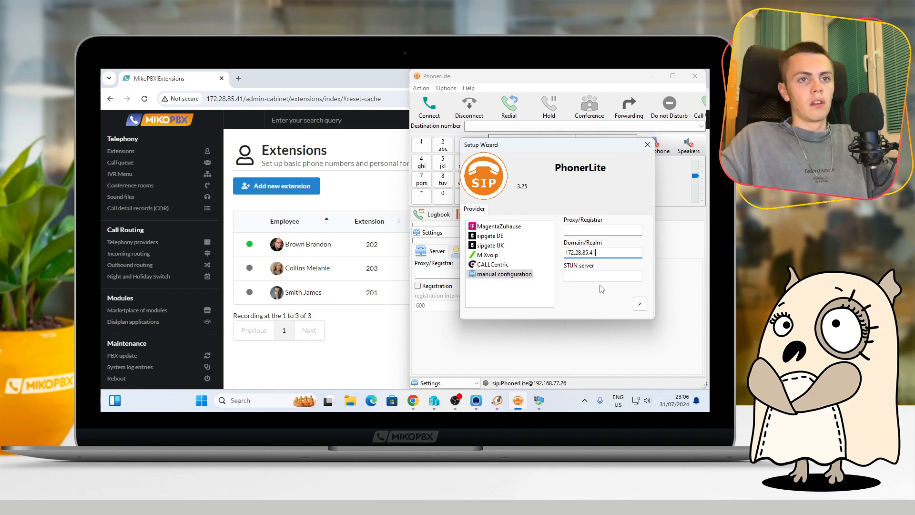
left_click(639, 304)
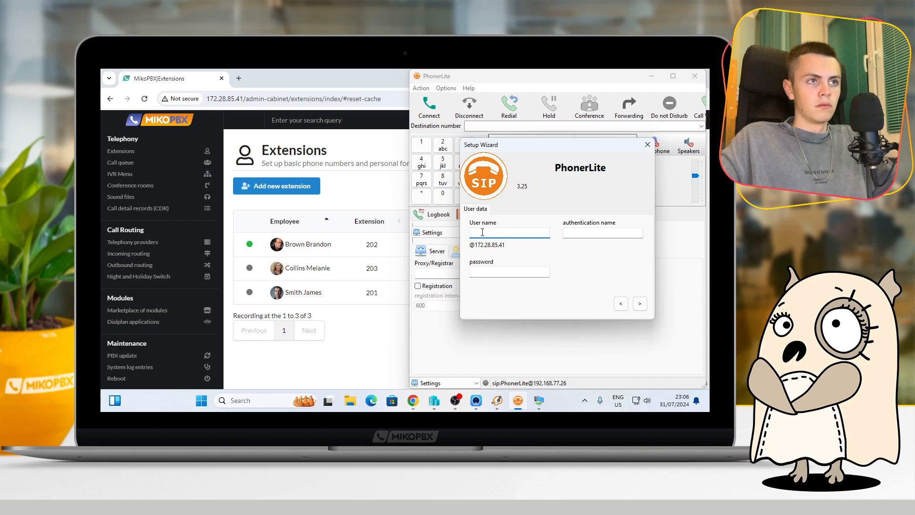
Enter 203 as both the user name and the authentication name in the PhonerLite setup wizard
left_click_drag(493, 147, 503, 166)
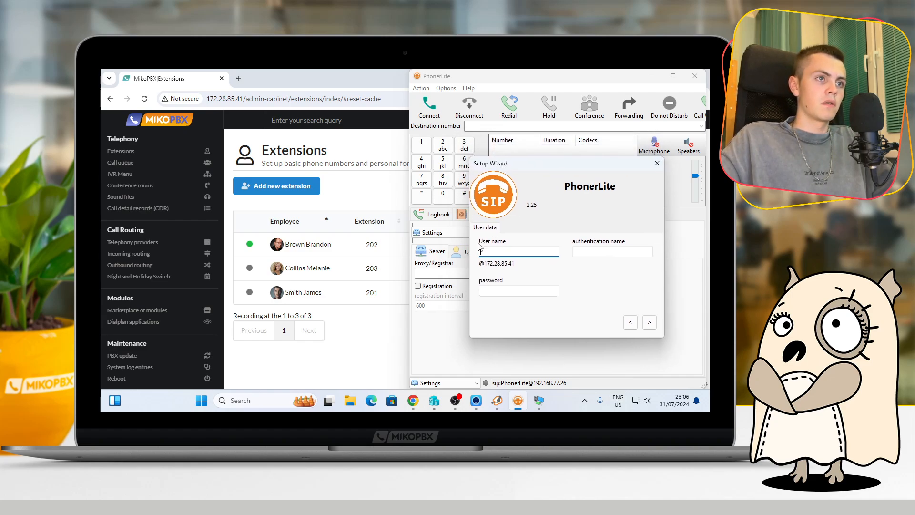
type("203")
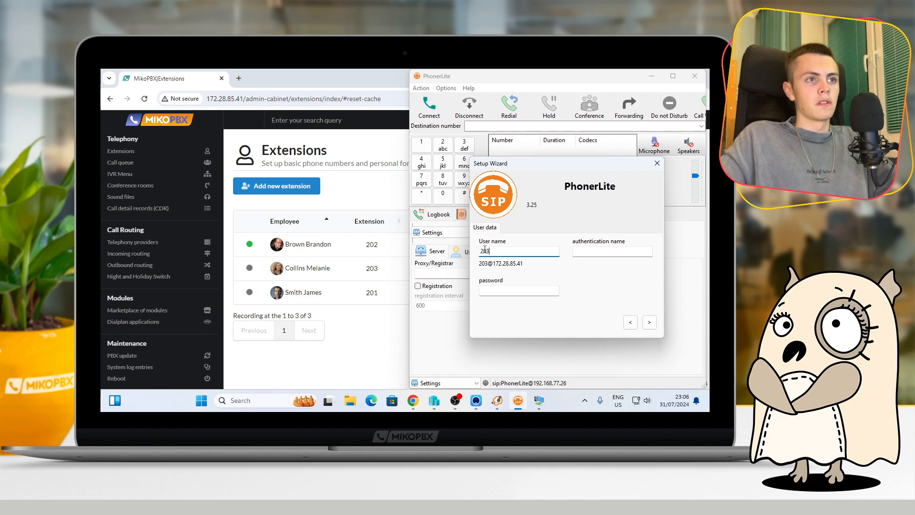
left_click(581, 252)
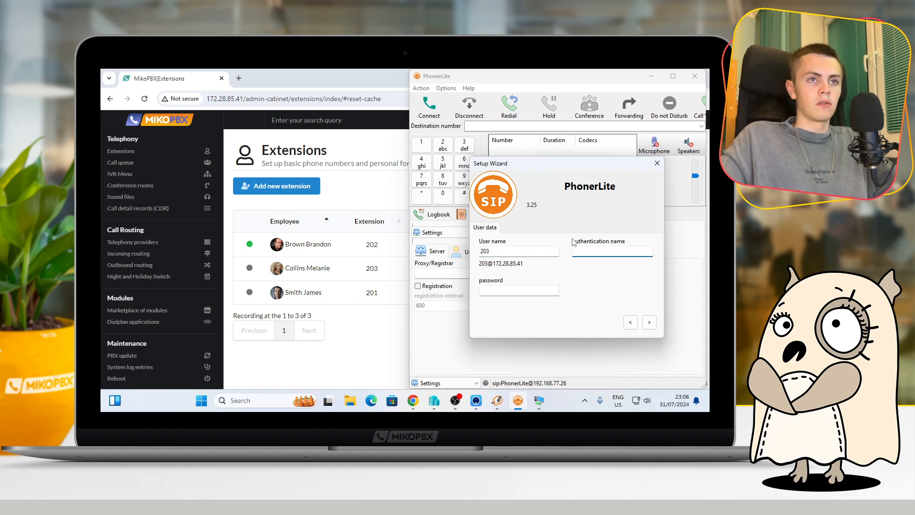
type("203")
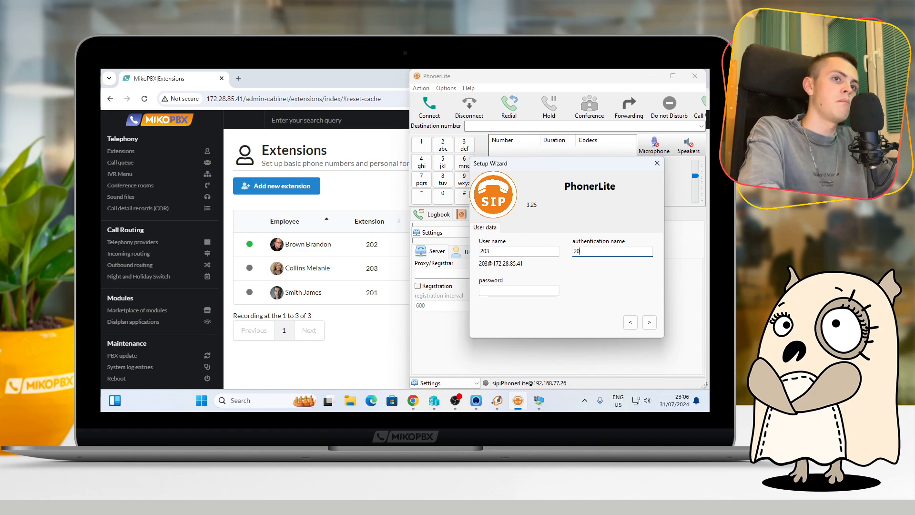
Switch to MikoPBX, open the settings of extension 203 and copy its SIP password
left_click(385, 350)
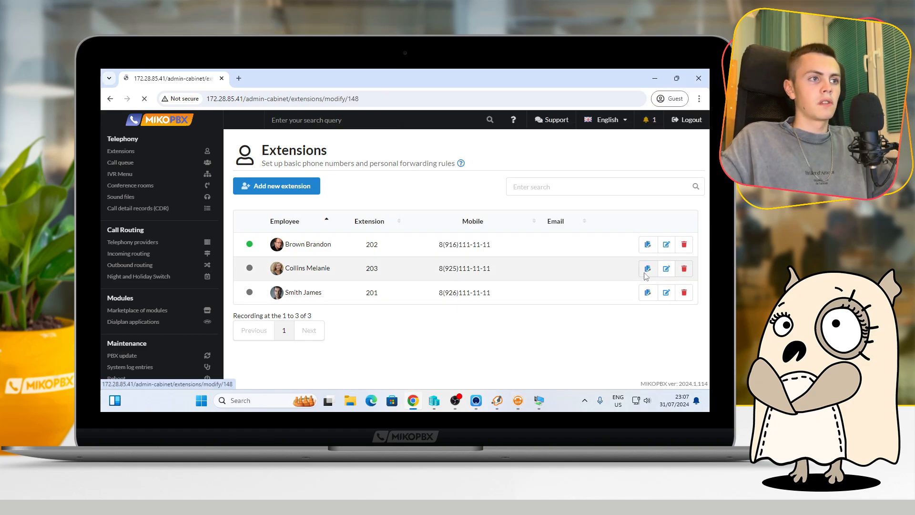
left_click(646, 268)
scroll(345, 269, "down", 1)
left_click_drag(410, 301, 243, 301)
right_click(269, 298)
left_click(286, 136)
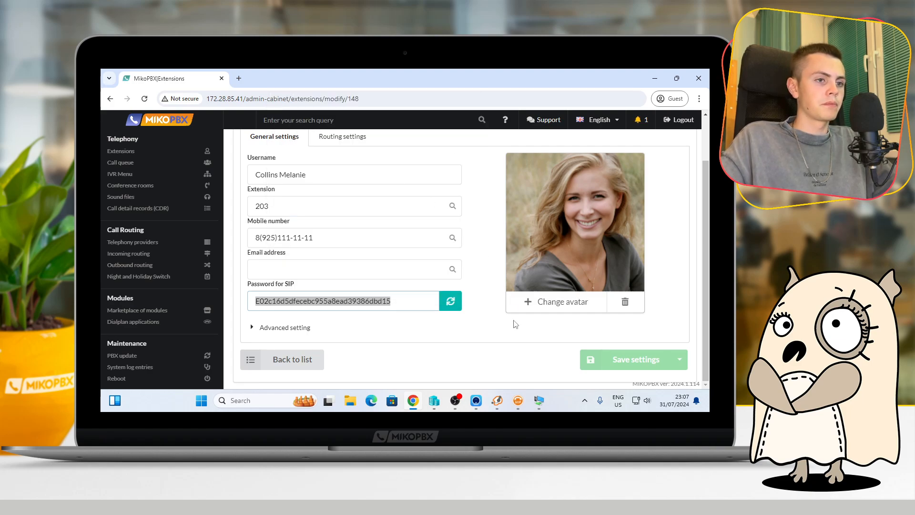
Paste the SIP password into the PhonerLite setup wizard's password field and complete the profile setup
left_click(517, 400)
right_click(495, 293)
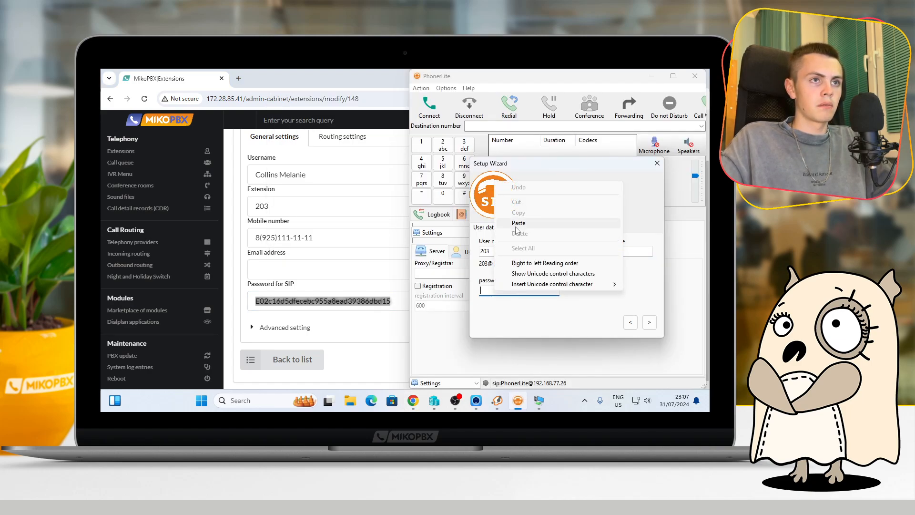
left_click(512, 223)
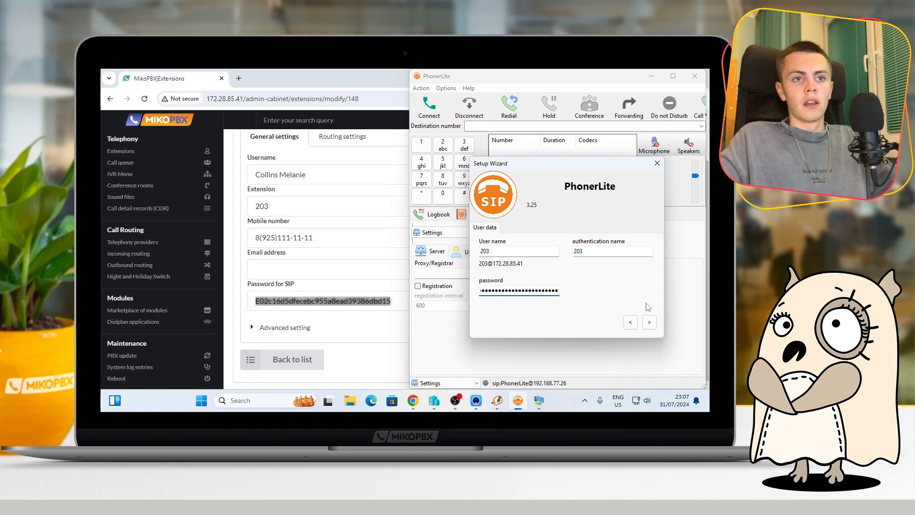
left_click(649, 322)
left_click(648, 323)
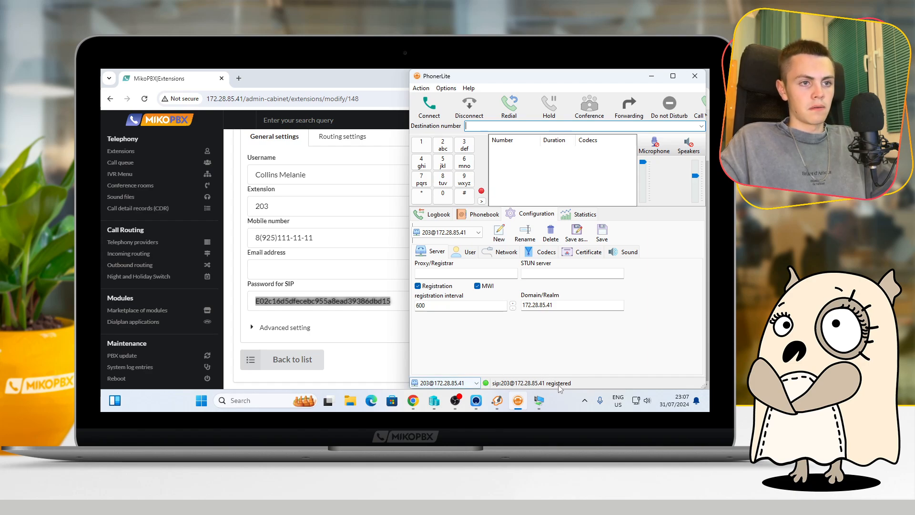
Return to MikoPBX's Extensions list and check the connection status of extension 203
scroll(314, 248, "up", 2)
left_click(114, 151)
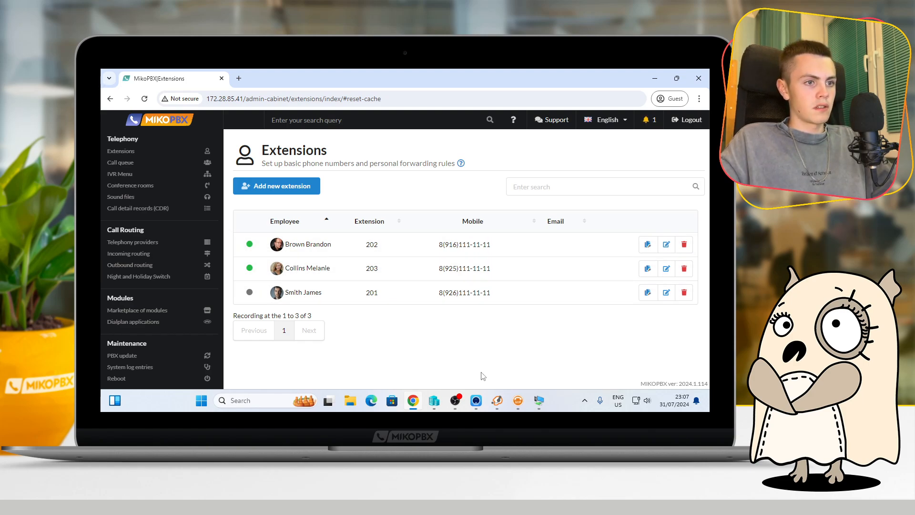
Switch to Zoiper5 and place a test call to extension 203 from the dial pad
left_click(497, 402)
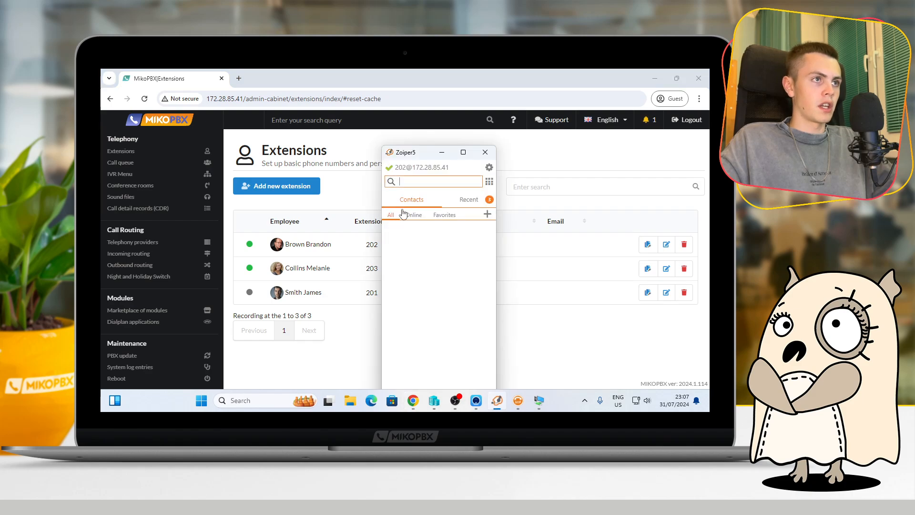
left_click(489, 181)
left_click(451, 209)
left_click(451, 288)
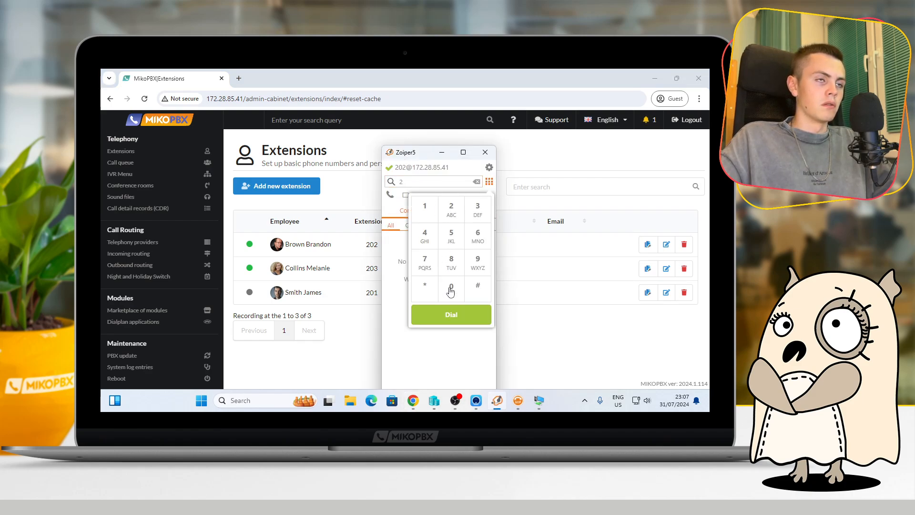
left_click(476, 210)
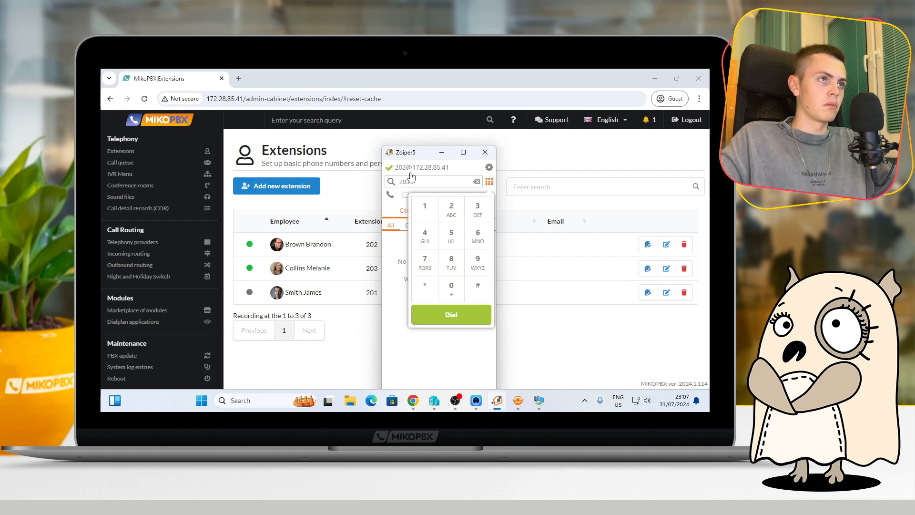
left_click(451, 314)
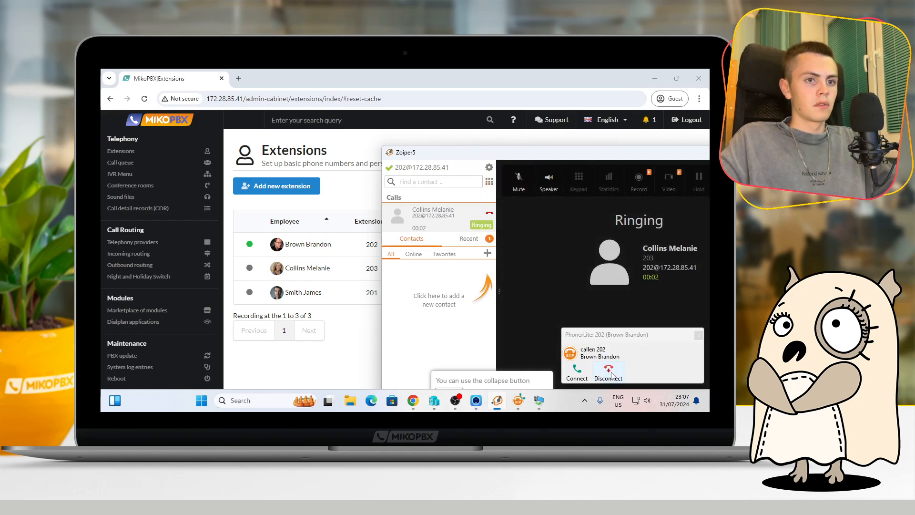
Decline the incoming call in PhonerLite and hang up the test call in Zoiper
left_click(612, 375)
left_click_drag(470, 76, 546, 73)
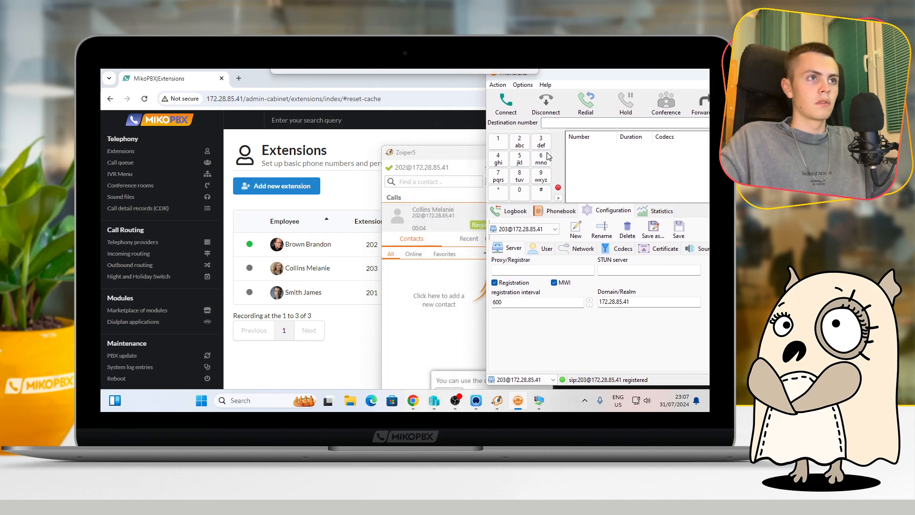
left_click(440, 282)
left_click(489, 215)
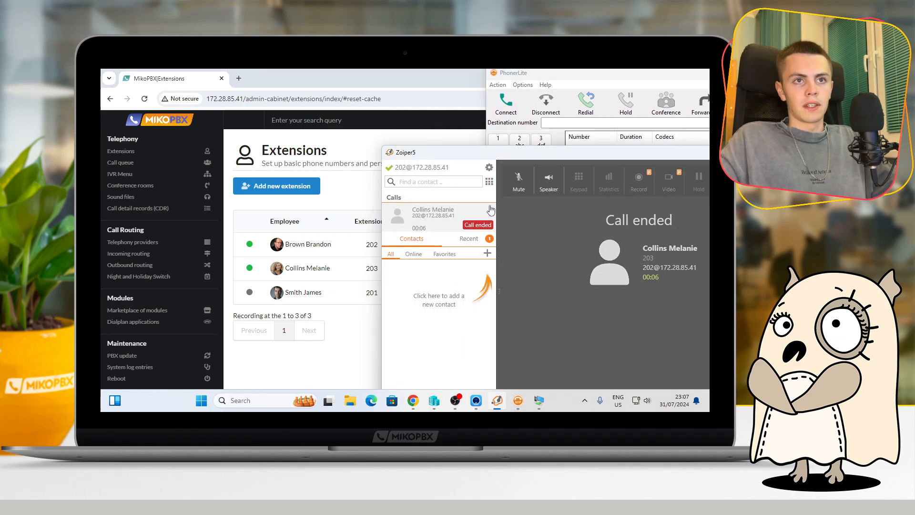
Close the Zoiper window and minimize PhonerLite to get back to the MikoPBX Extensions list
left_click_drag(532, 151, 364, 157)
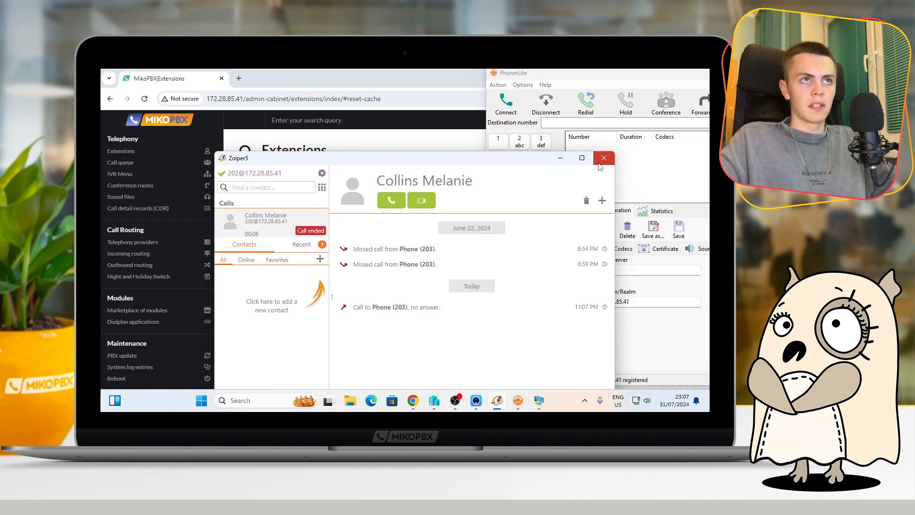
left_click(603, 158)
left_click_drag(655, 77, 505, 76)
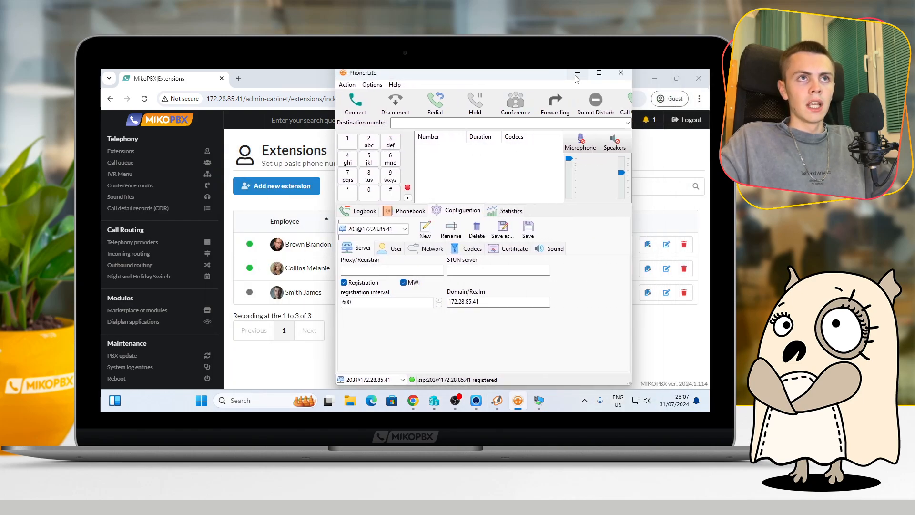
left_click(577, 75)
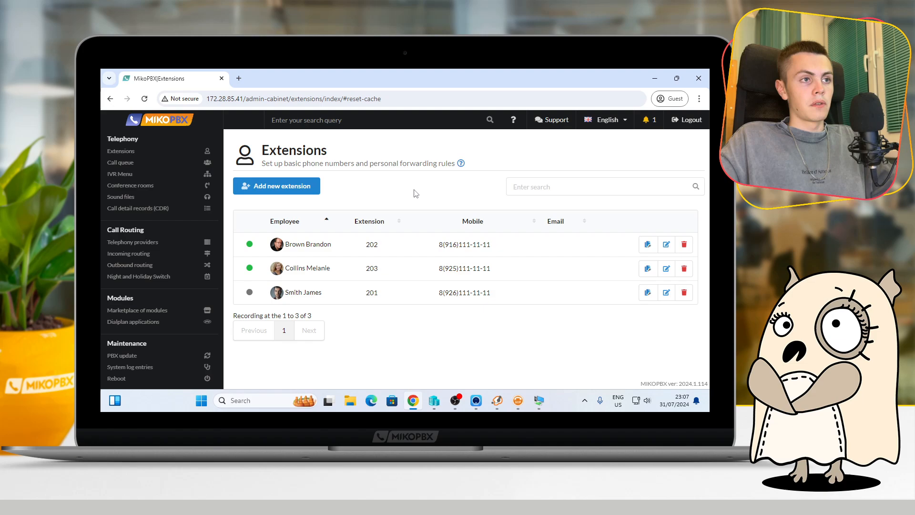
Open MikoPBX's dialplan applications and look up the number of the Echo test application
scroll(138, 258, "down", 1)
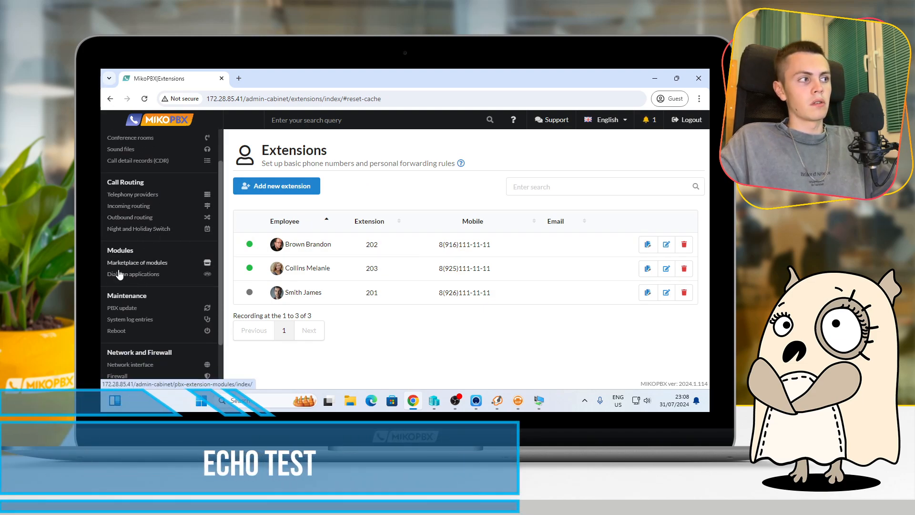
left_click(138, 275)
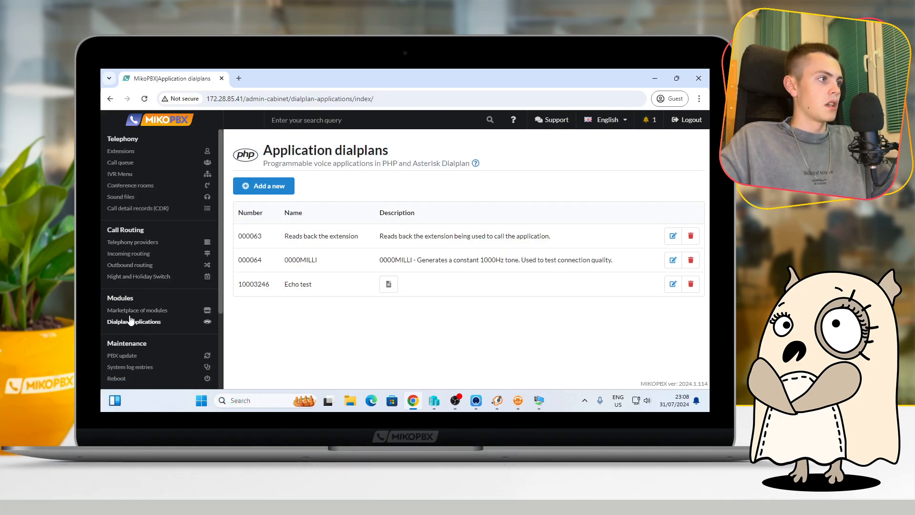
left_click_drag(314, 284, 284, 286)
left_click(285, 318)
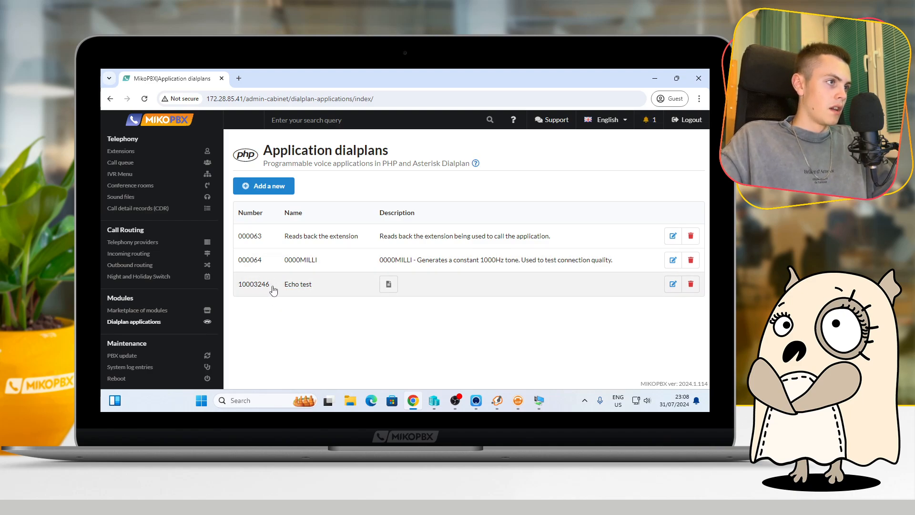
left_click_drag(269, 286, 238, 286)
left_click(251, 316)
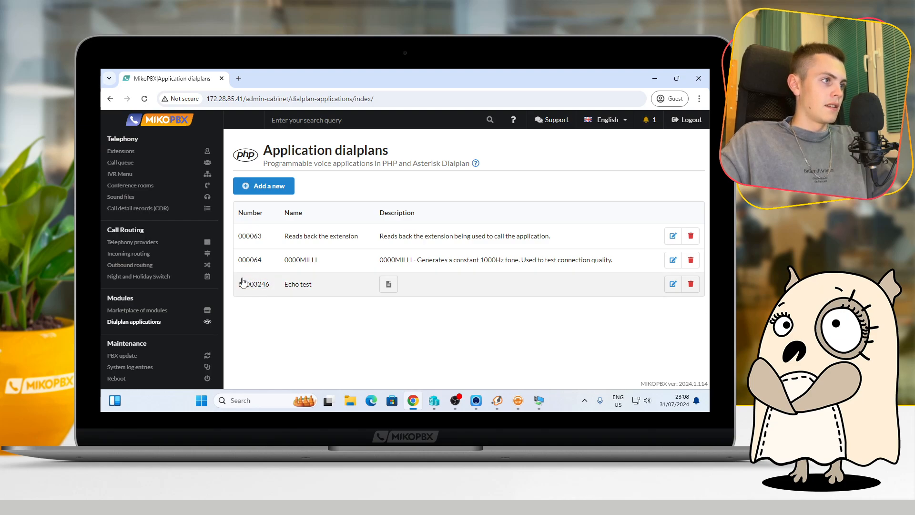
Switch to Zoiper5 and call the Echo test application by dialing 10003246, keeping its number in view
left_click(503, 400)
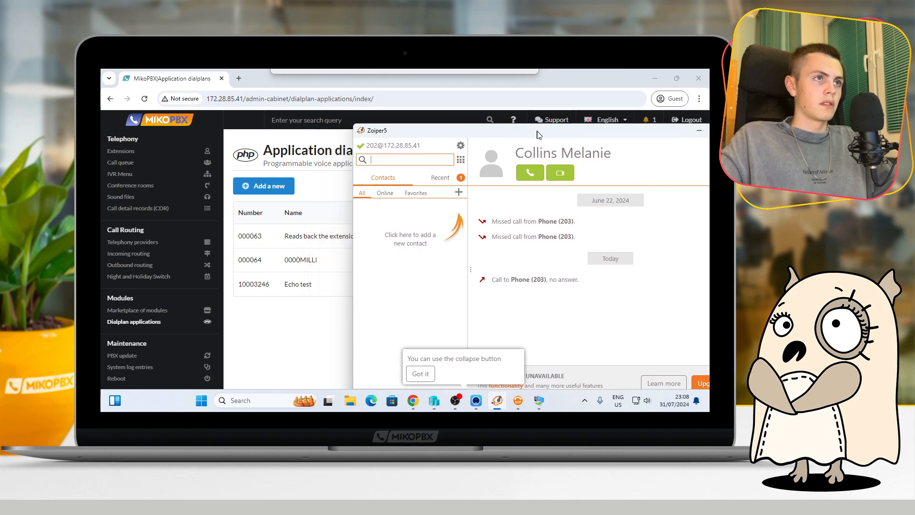
left_click(465, 161)
left_click_drag(473, 135, 514, 180)
left_click(480, 244)
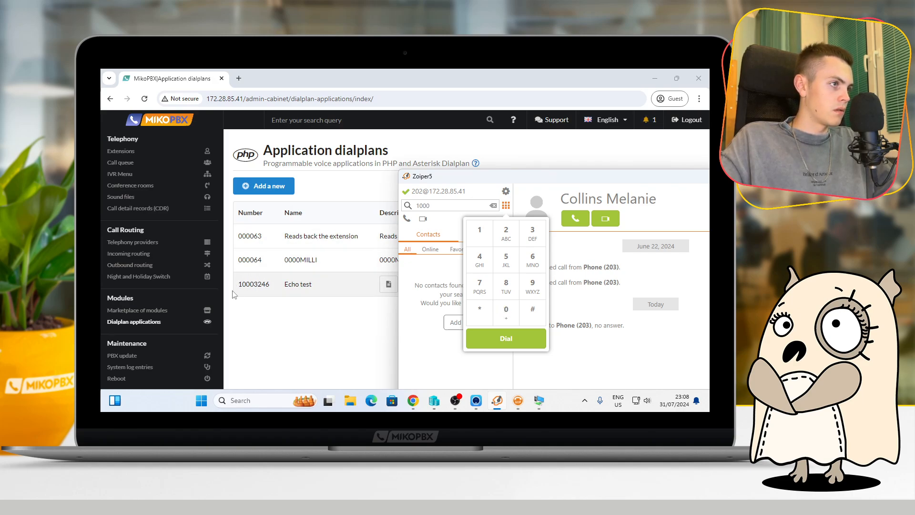
left_click(532, 233)
left_click(506, 233)
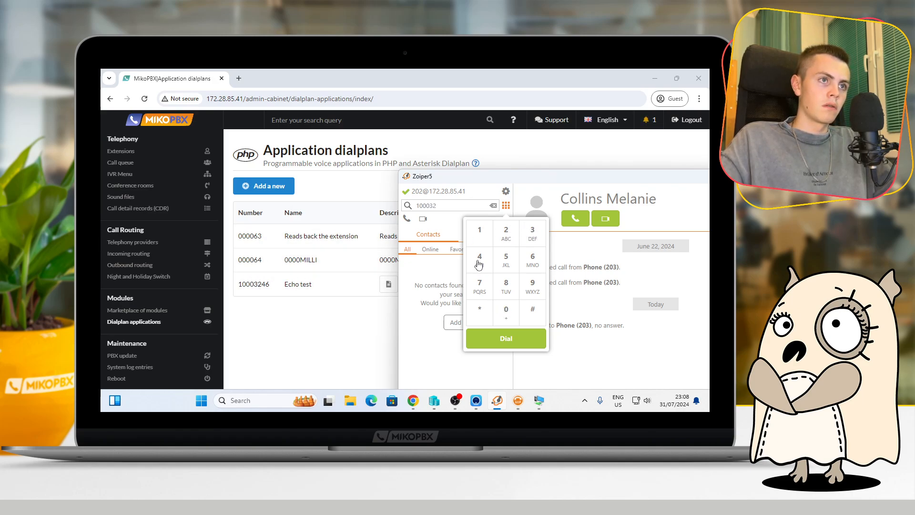
left_click(532, 260)
left_click(506, 338)
Move the Zoiper window aside, hang up the echo test call and return to MikoPBX's dialplan applications
left_click_drag(485, 184, 378, 154)
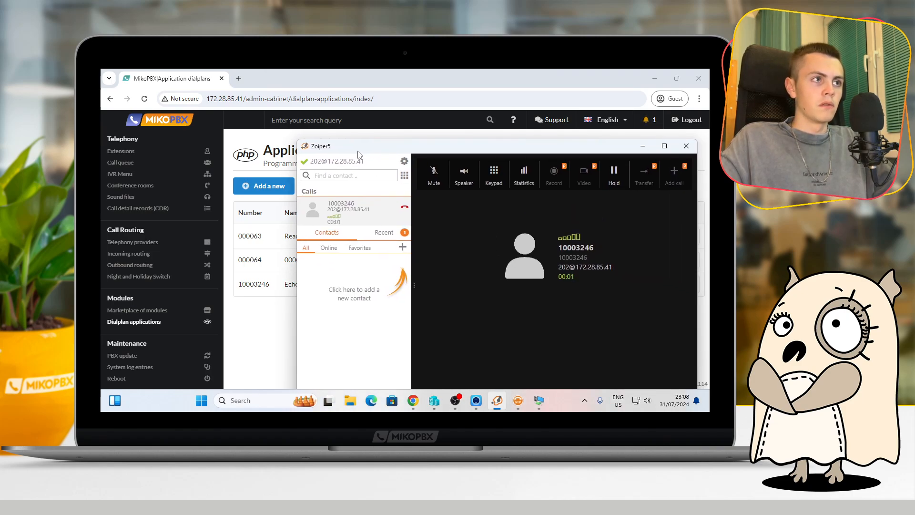
left_click(405, 211)
left_click(273, 312)
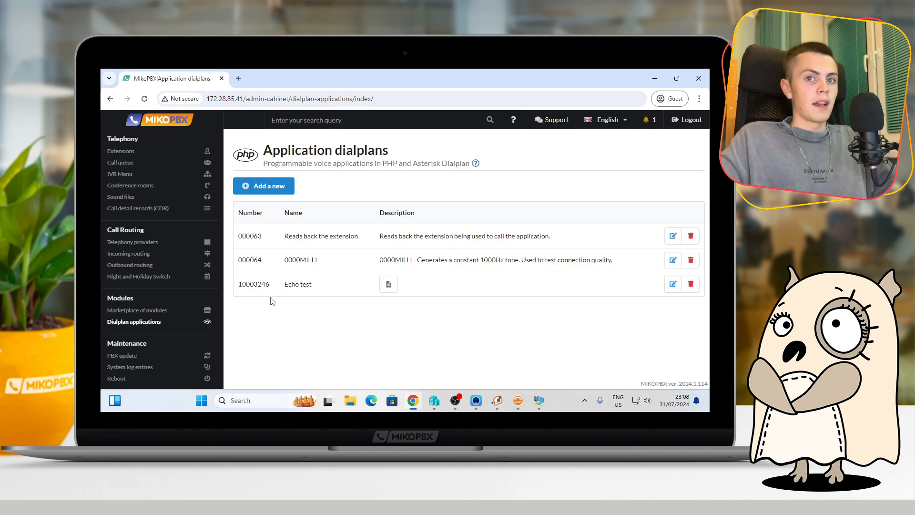